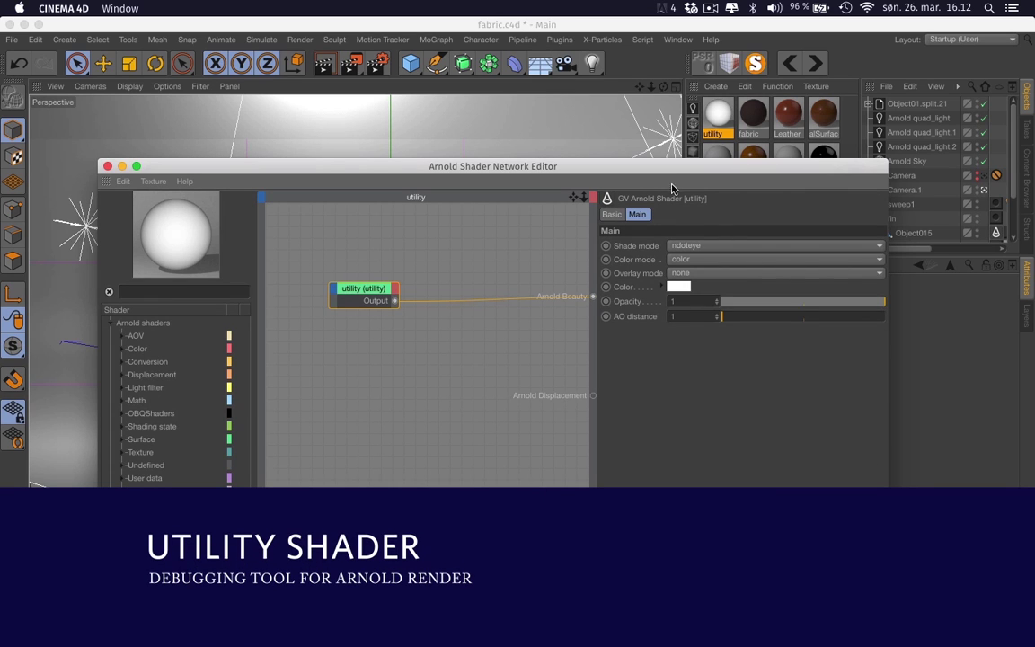
- Open the Arnold IPR render at 59% scale and limit rendering to a region around the rocking chair
drag(671, 165, 781, 255)
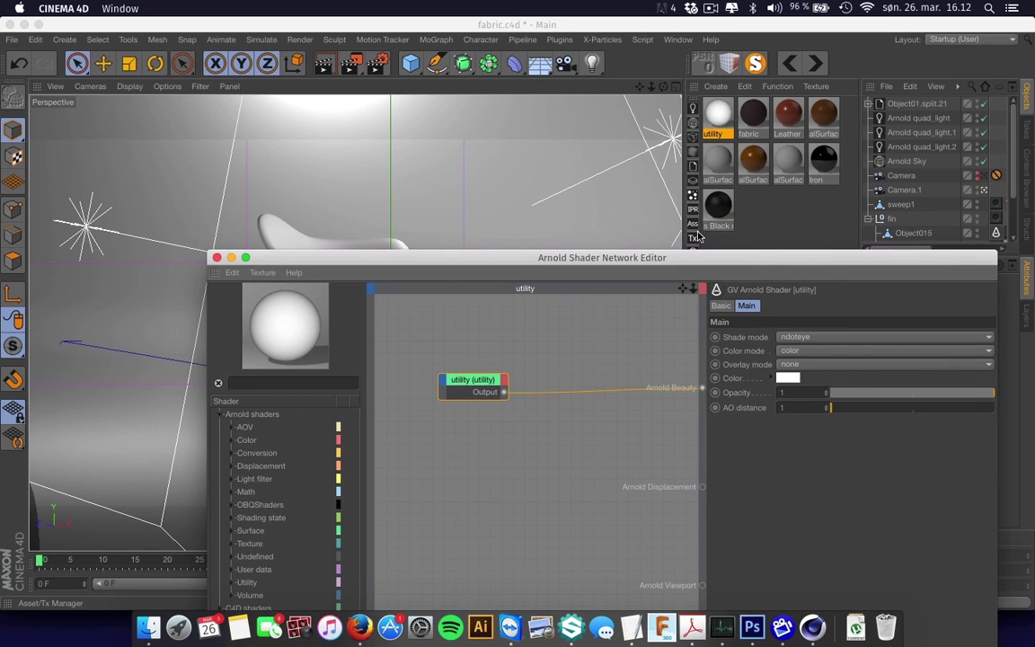
click(693, 214)
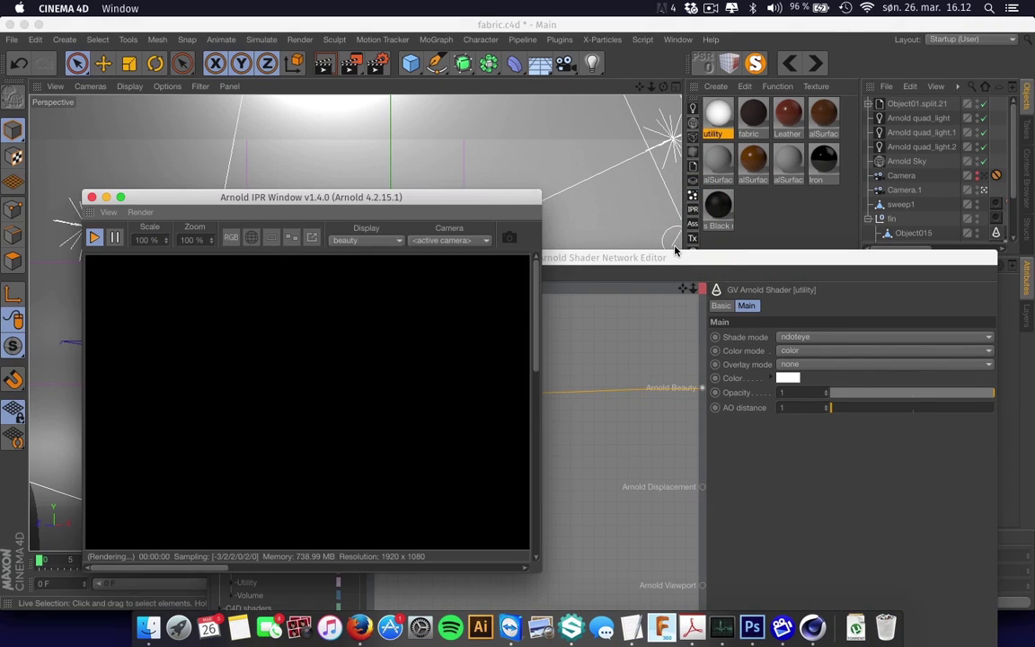
scroll(907, 233, down, 3)
click(912, 234)
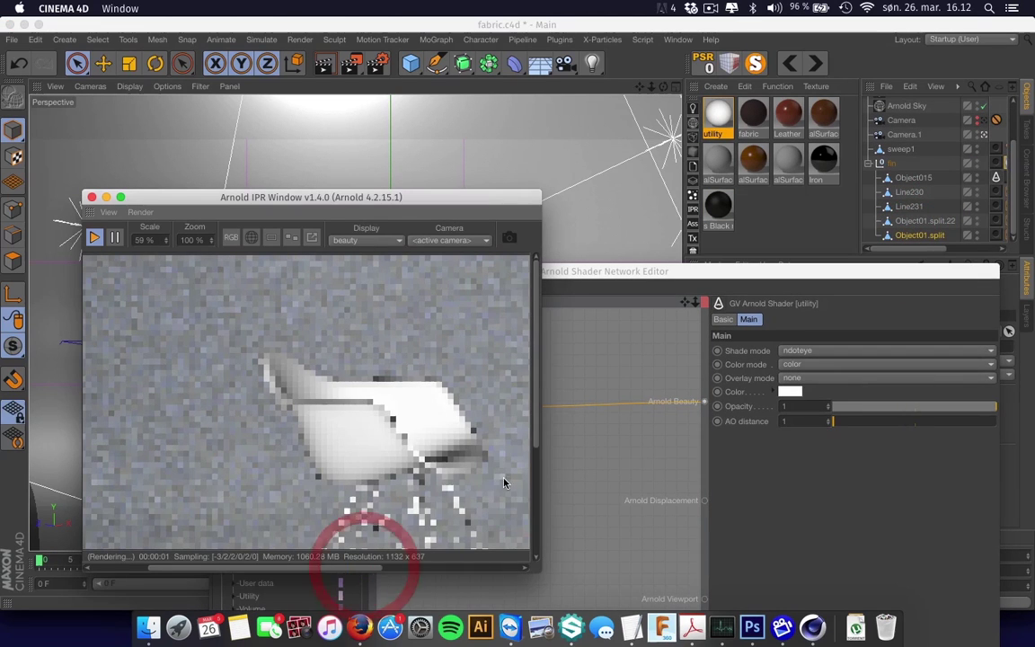
drag(538, 422, 540, 470)
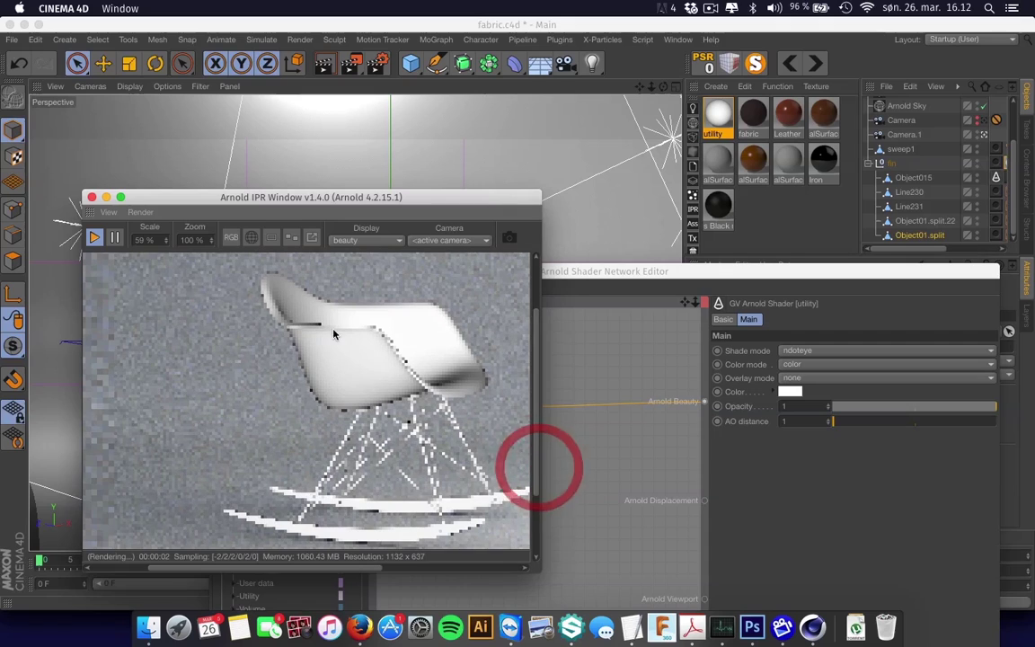
shift+drag(200, 266, 585, 562)
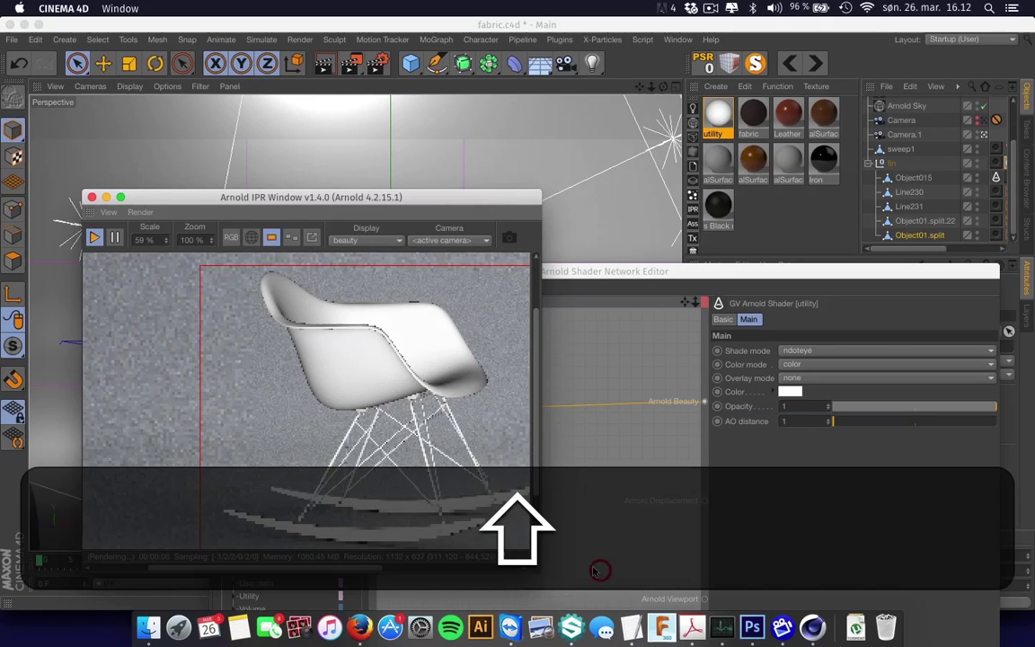
- Hide the sweep1 backdrop object and arrange the IPR and shader network windows so the chair and node graph are both visible
alt+click(975, 152)
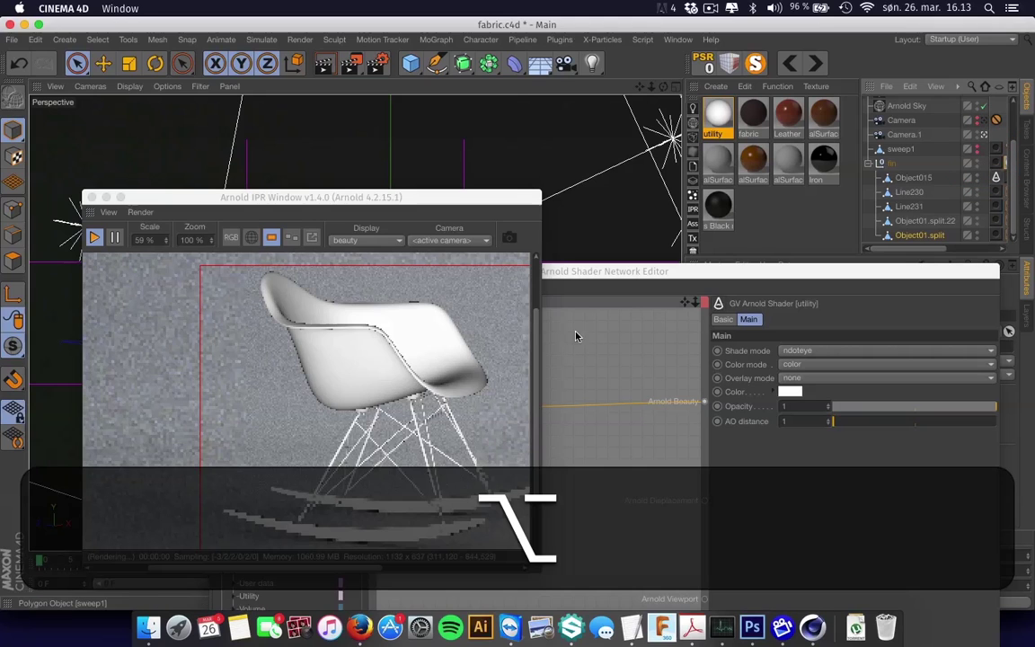
drag(350, 572, 377, 569)
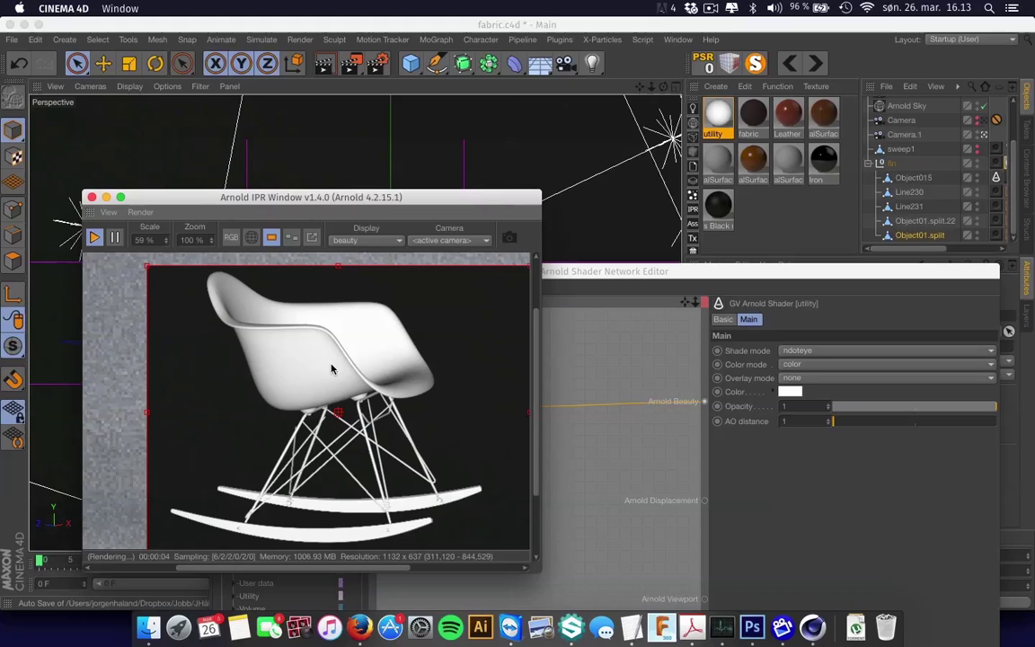
click(806, 335)
drag(820, 270, 885, 257)
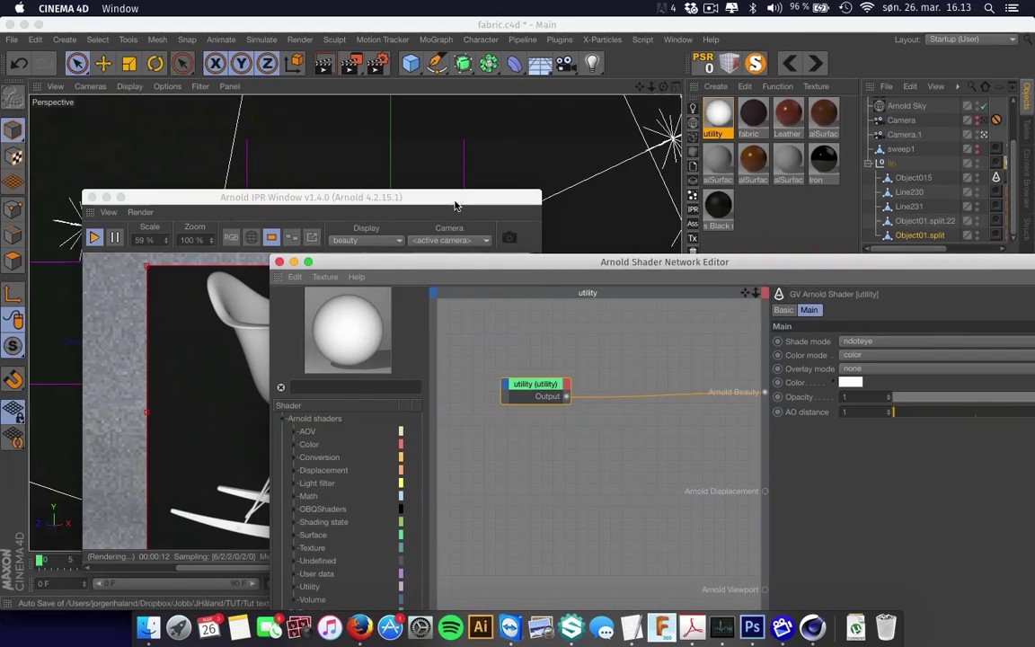
drag(455, 206, 318, 171)
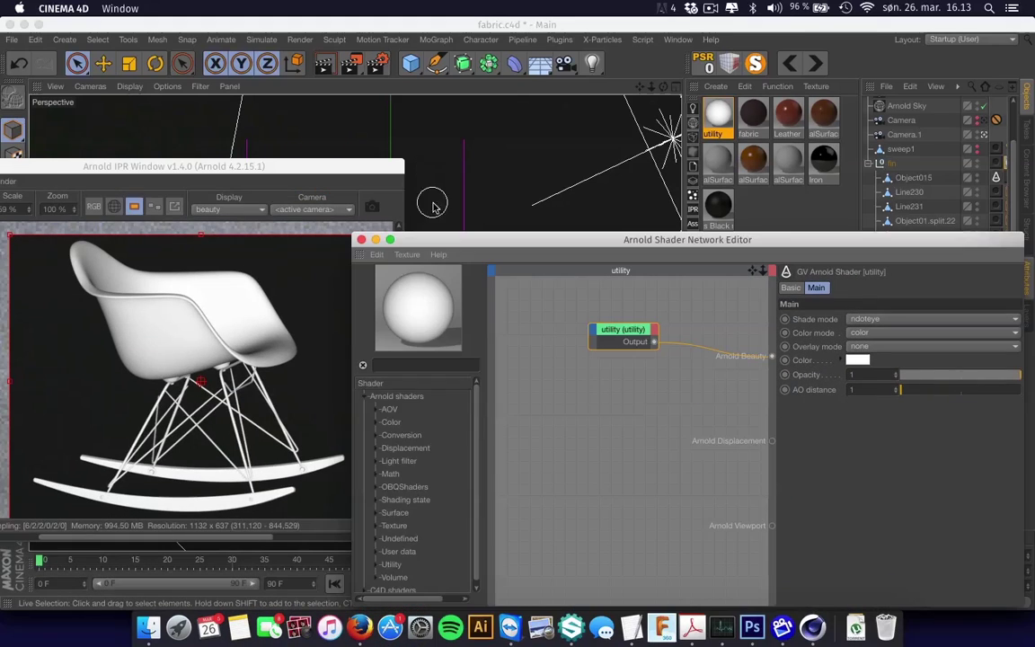
- Add a ramp_rgb node, feed the utility output into its Input, and connect the ramp's output to Arnold Beauty
click(420, 364)
text(ramp)
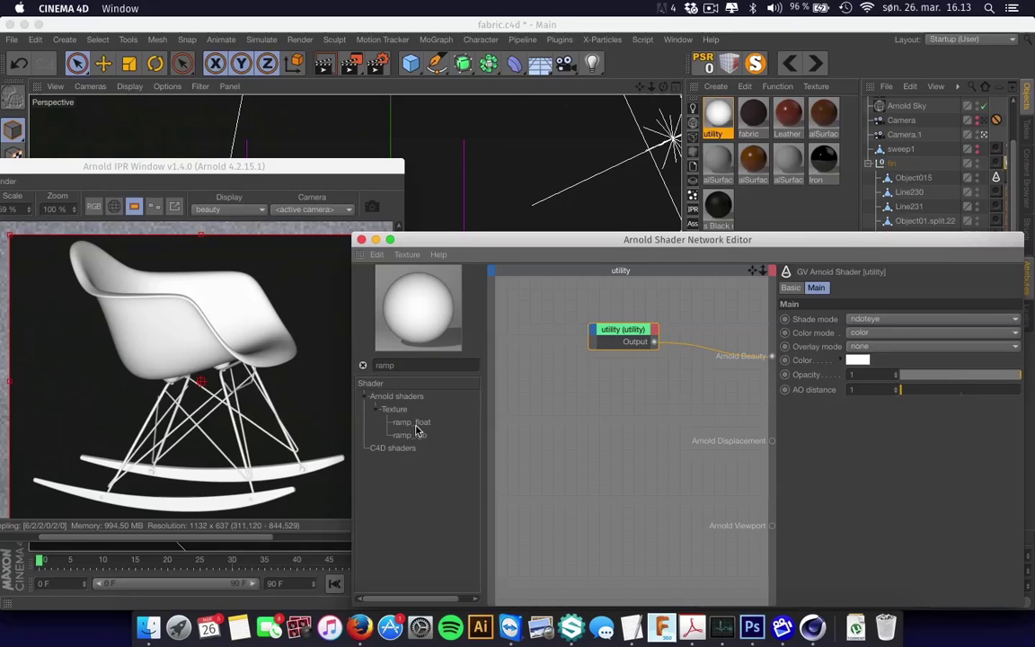
drag(687, 393, 685, 384)
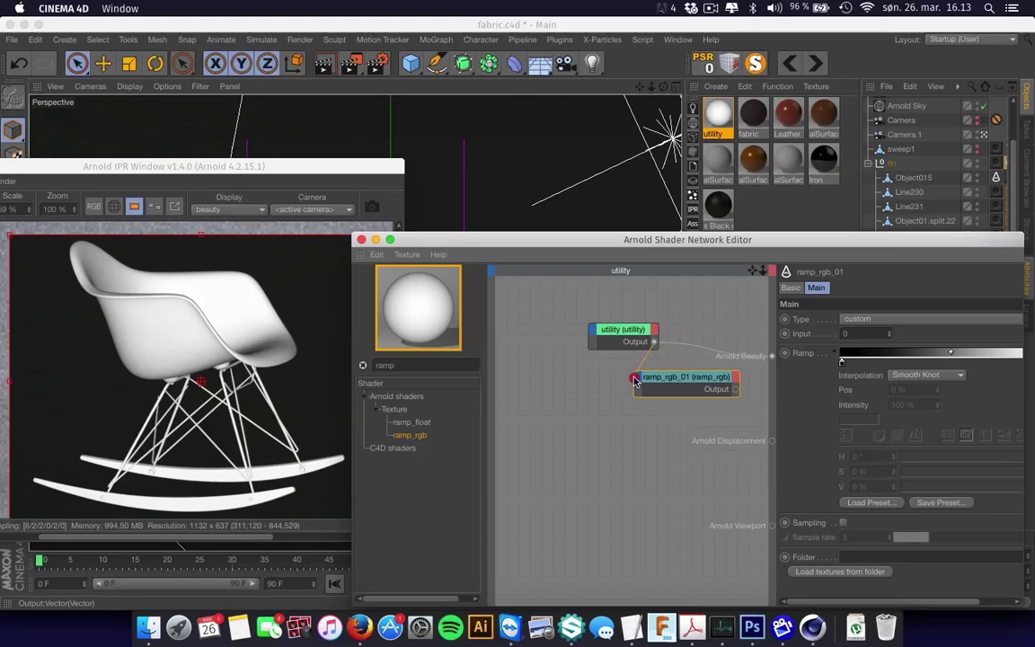
click(635, 380)
mouse_move(659, 384)
click(735, 385)
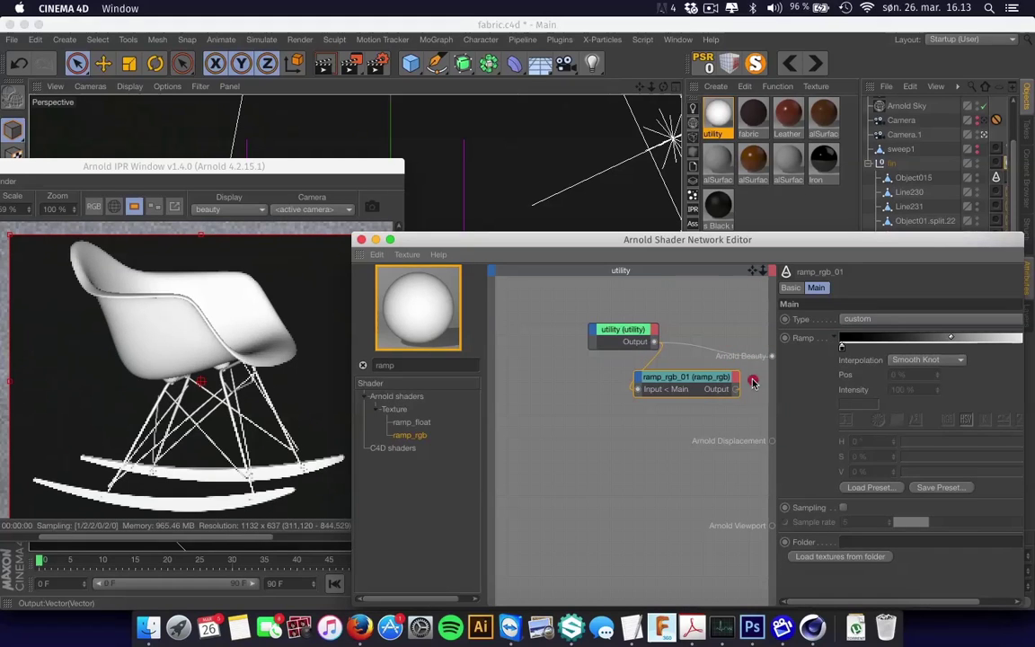
click(769, 359)
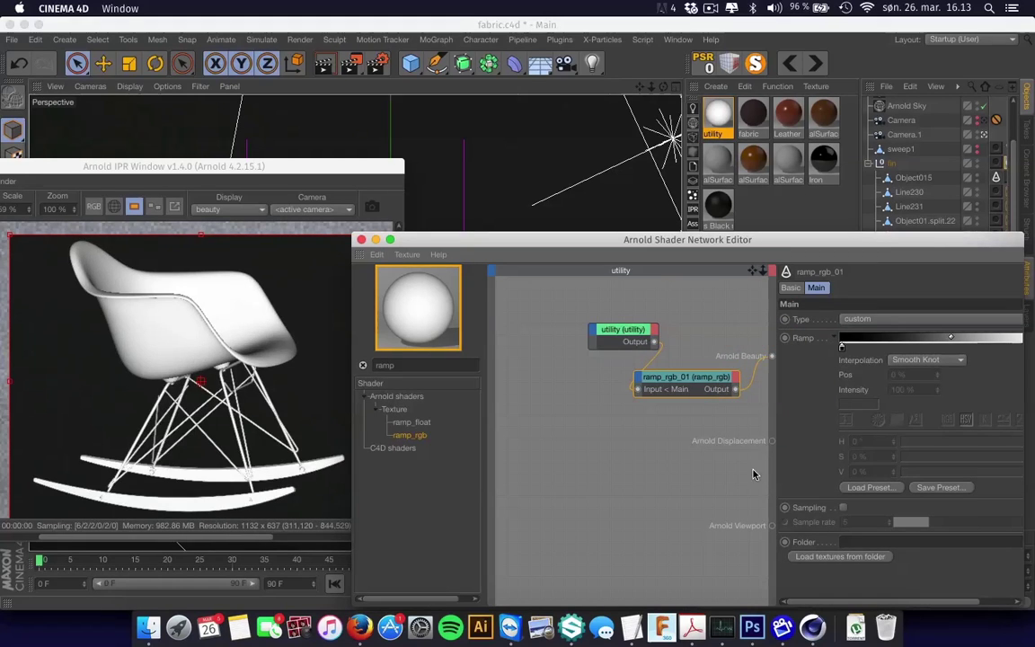
- Recolor the ramp's black knot at 0% to pure green with H 120°, S 100% and V 100%
click(878, 597)
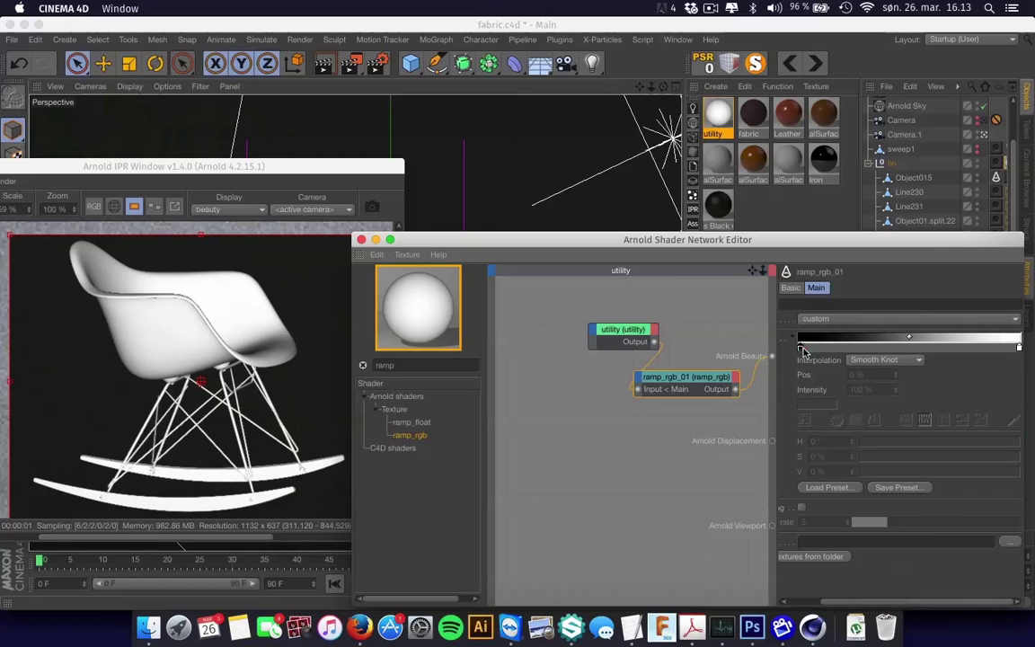
double_click(803, 346)
click(808, 347)
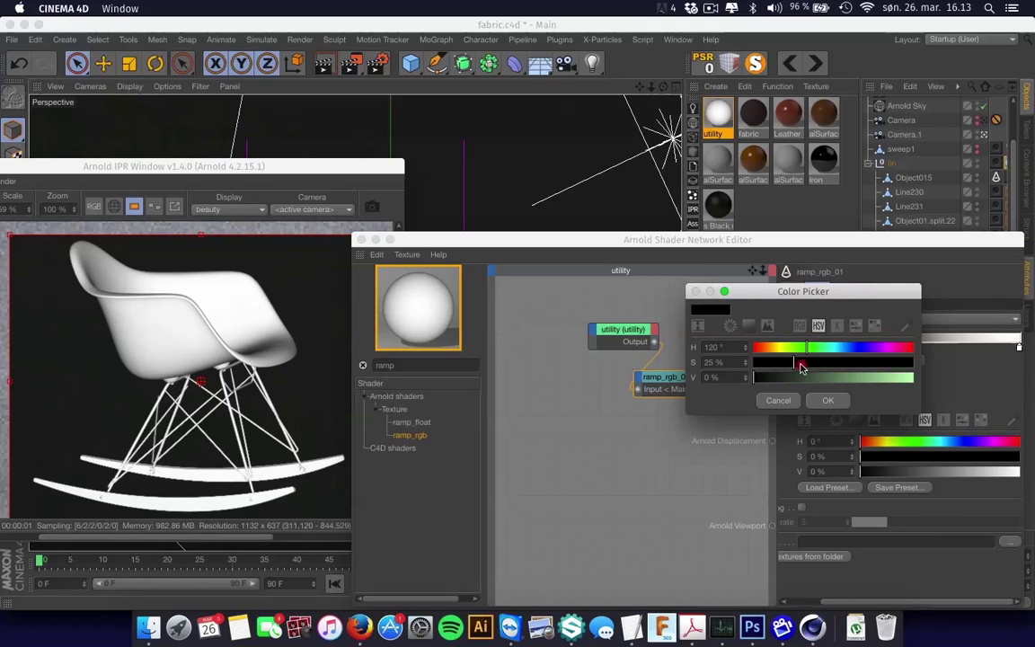
click(912, 378)
click(828, 400)
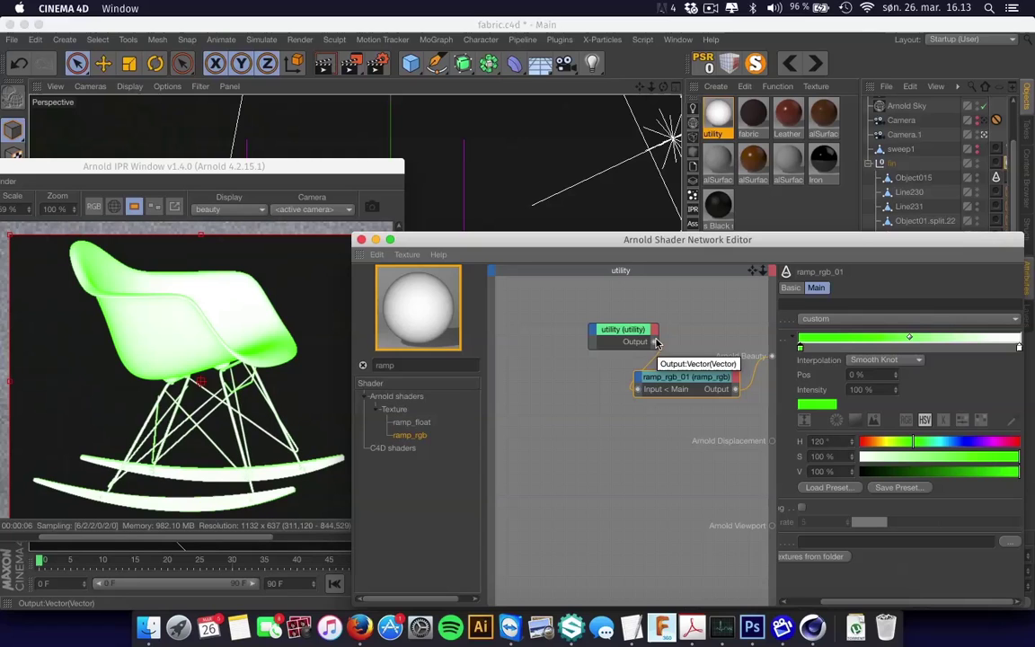
- Connect the utility output directly to Arnold Beauty and set the utility shader's shade mode to lambert
drag(656, 342, 764, 357)
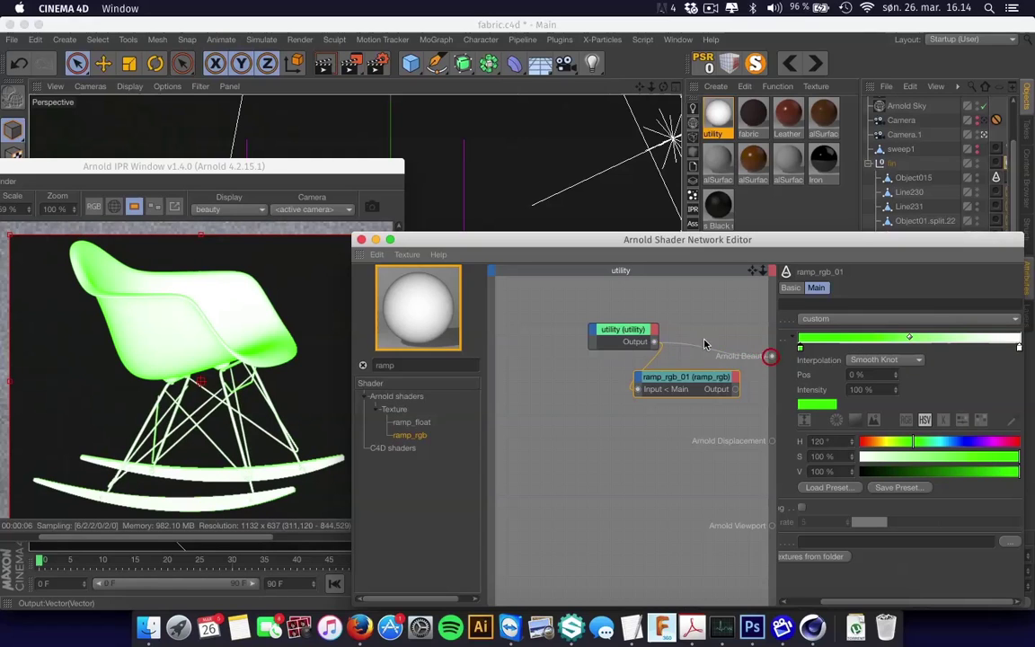
click(623, 330)
click(879, 318)
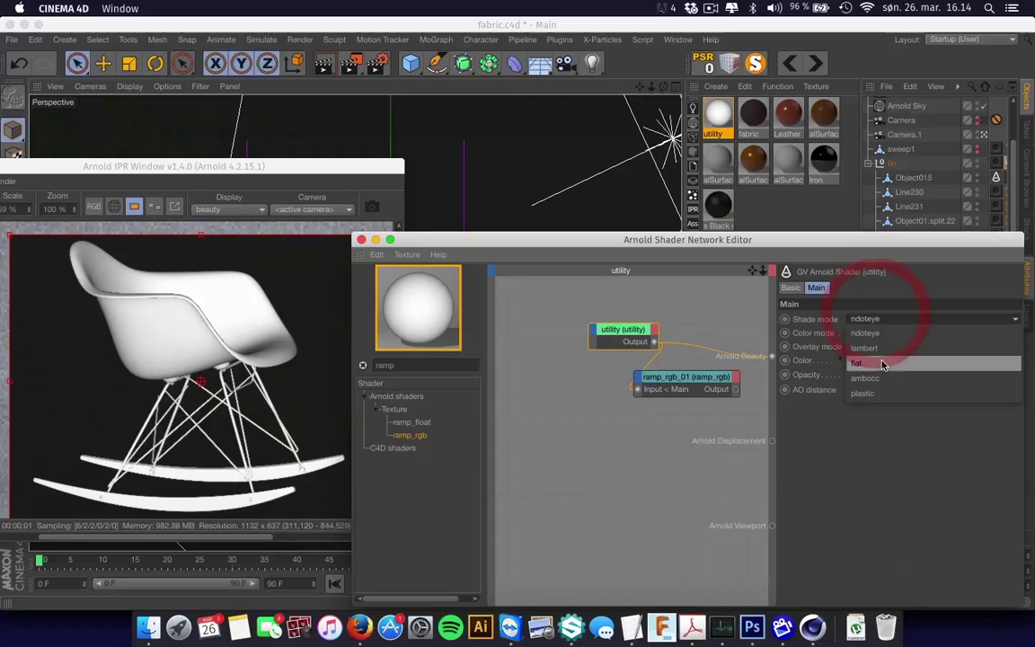
click(861, 349)
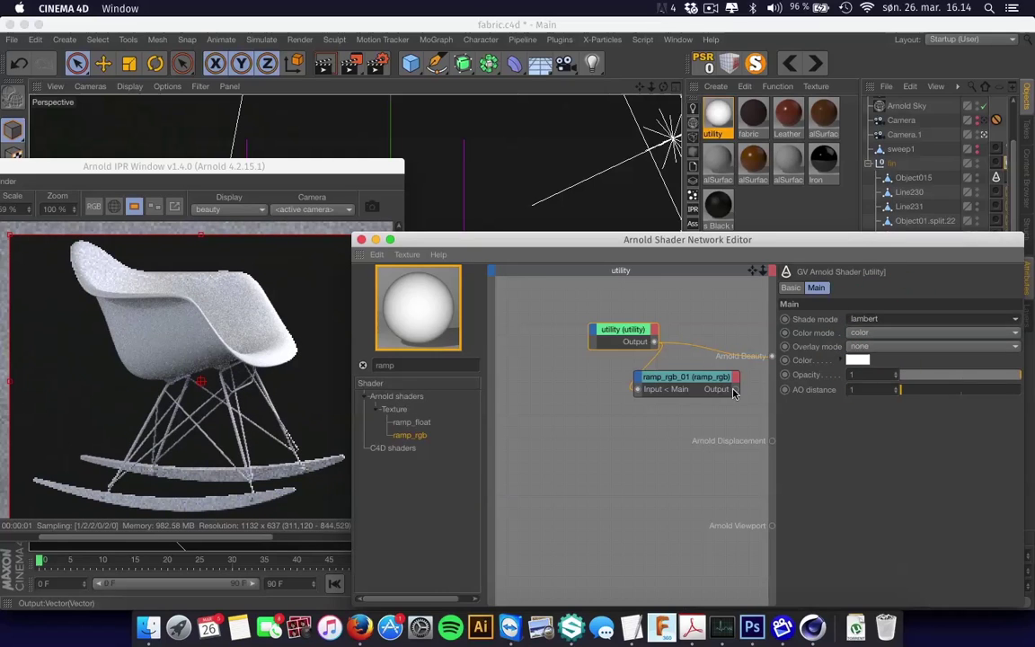
- Switch Arnold Beauty to the ramp and back to the utility shader, and set the utility's shade mode to flat
drag(734, 388, 771, 356)
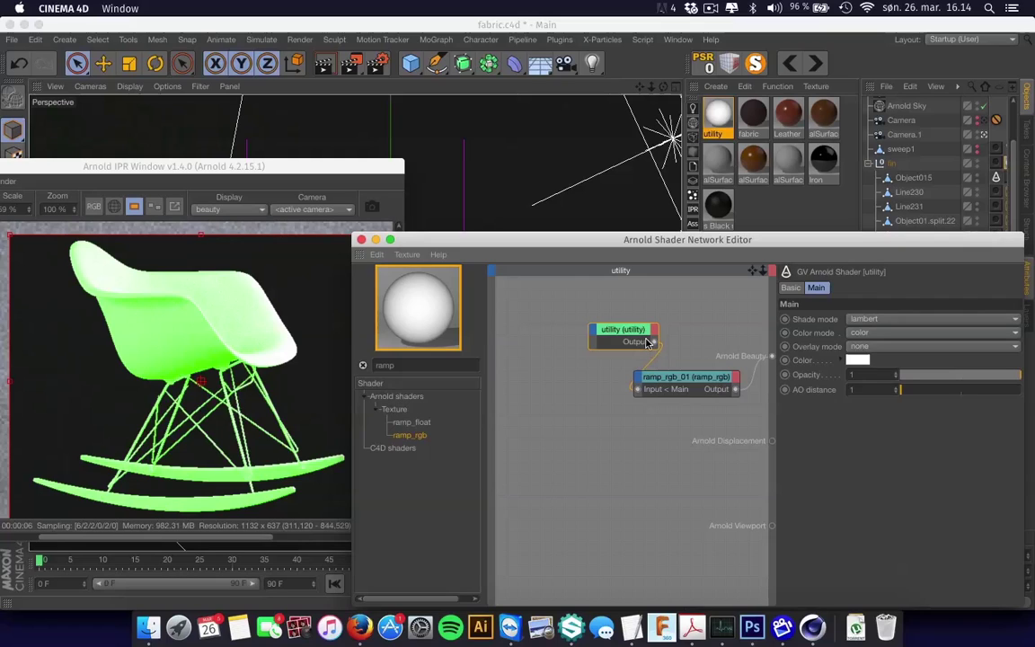
drag(647, 342, 626, 355)
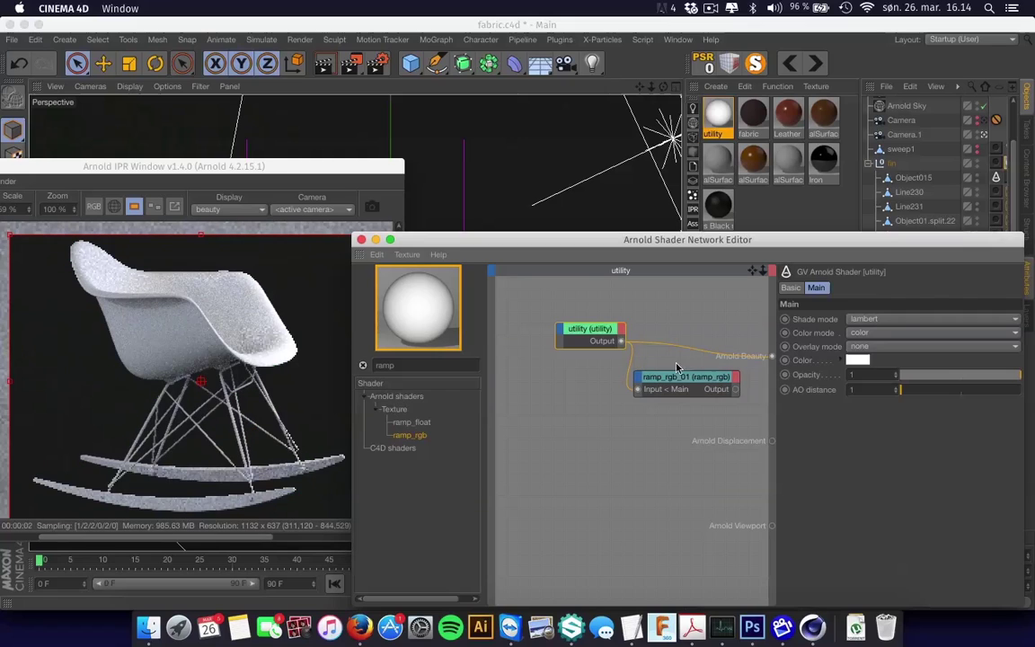
click(866, 320)
click(867, 363)
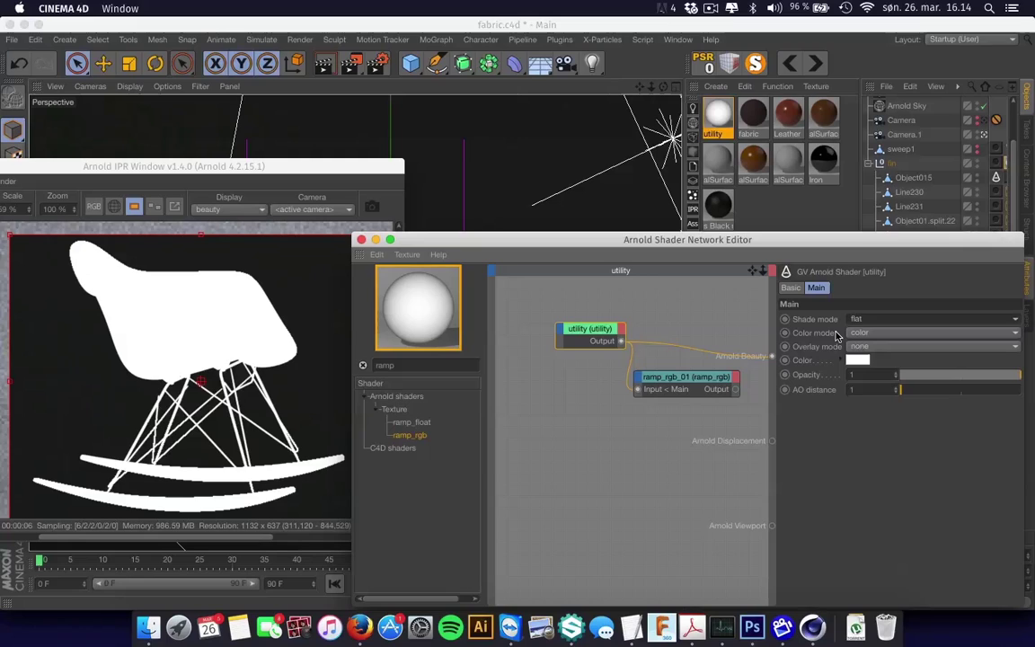
- Step the utility's color mode from geometric normal (ng) through the normal, UV and surface derivative options to shading point (p)
click(854, 332)
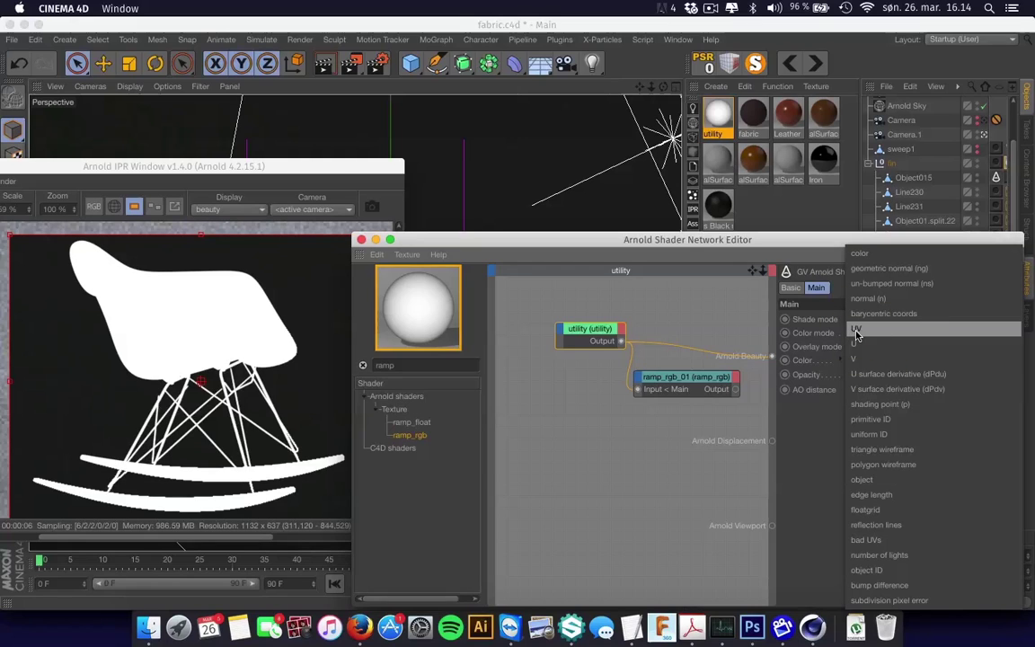
click(885, 268)
key(Down)
key(Down)
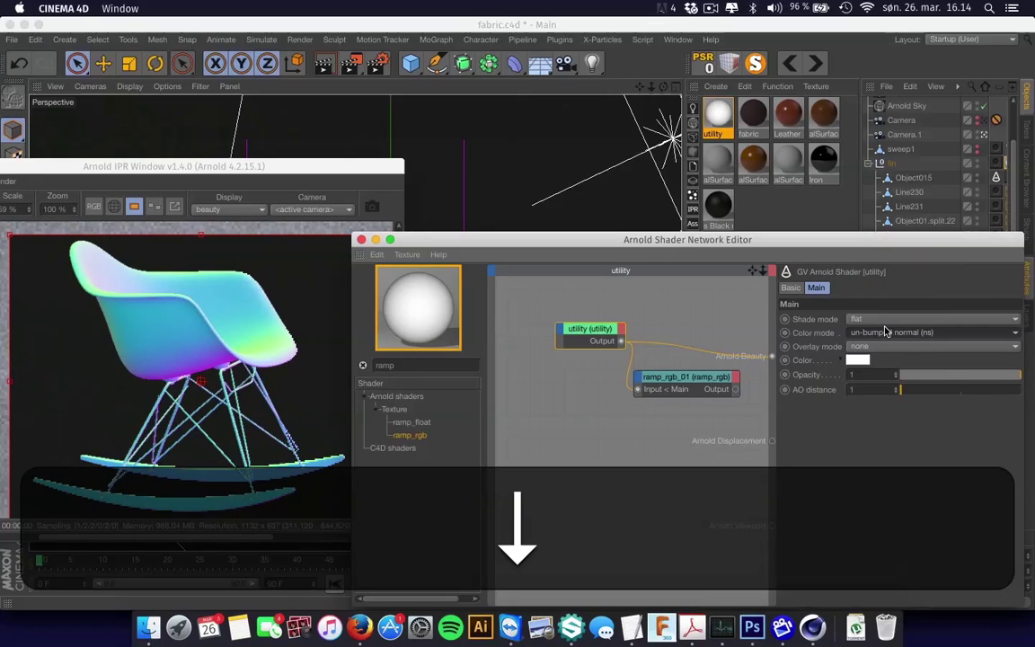
key(Down)
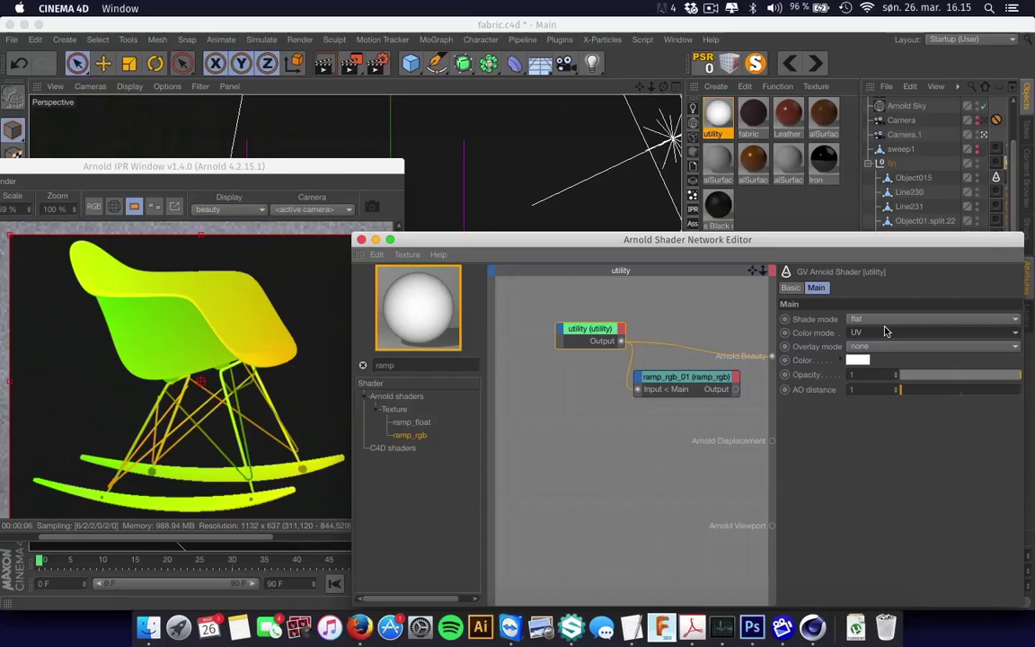
key(Down)
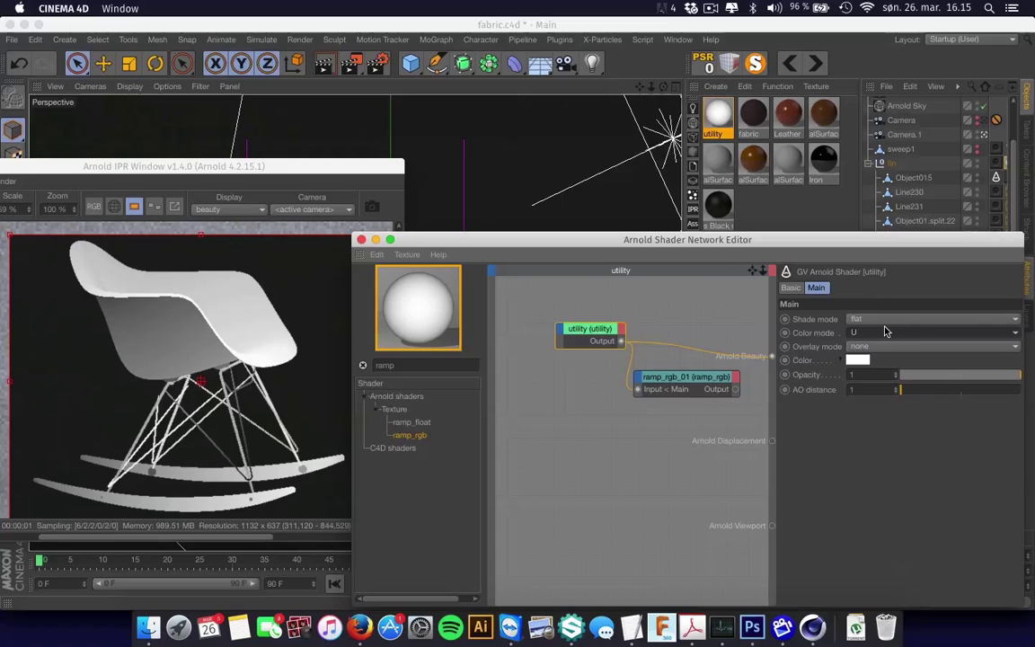
key(Down)
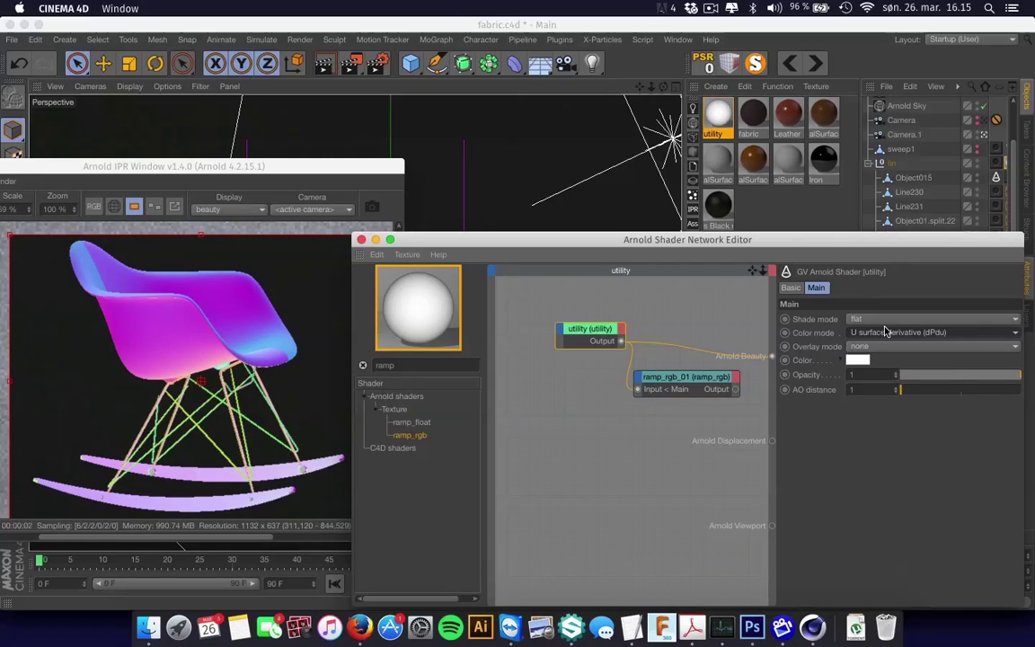
key(Down)
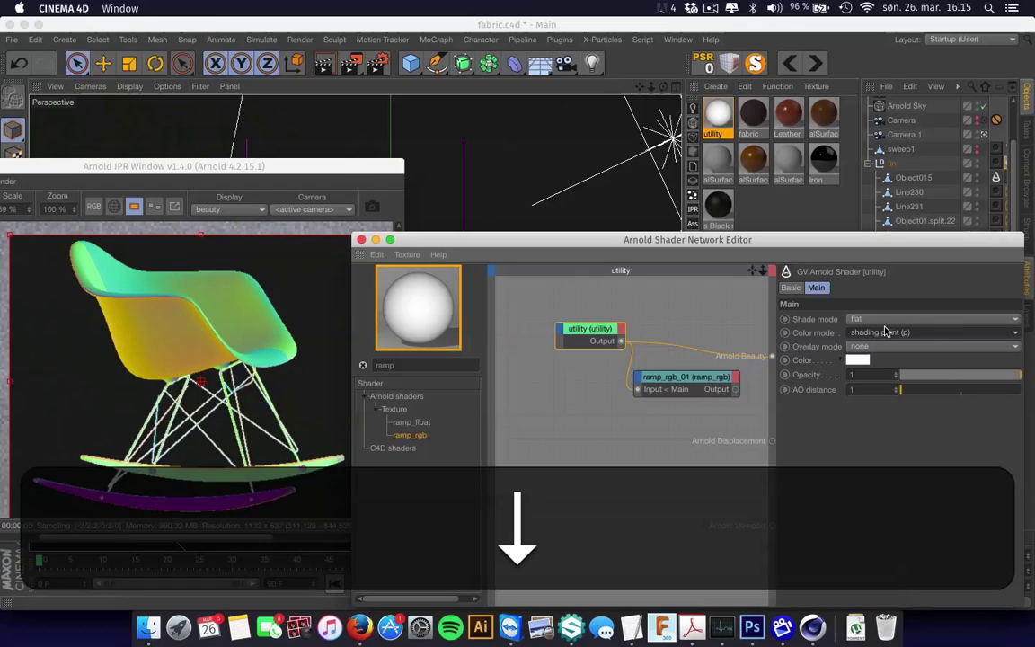
key(Down)
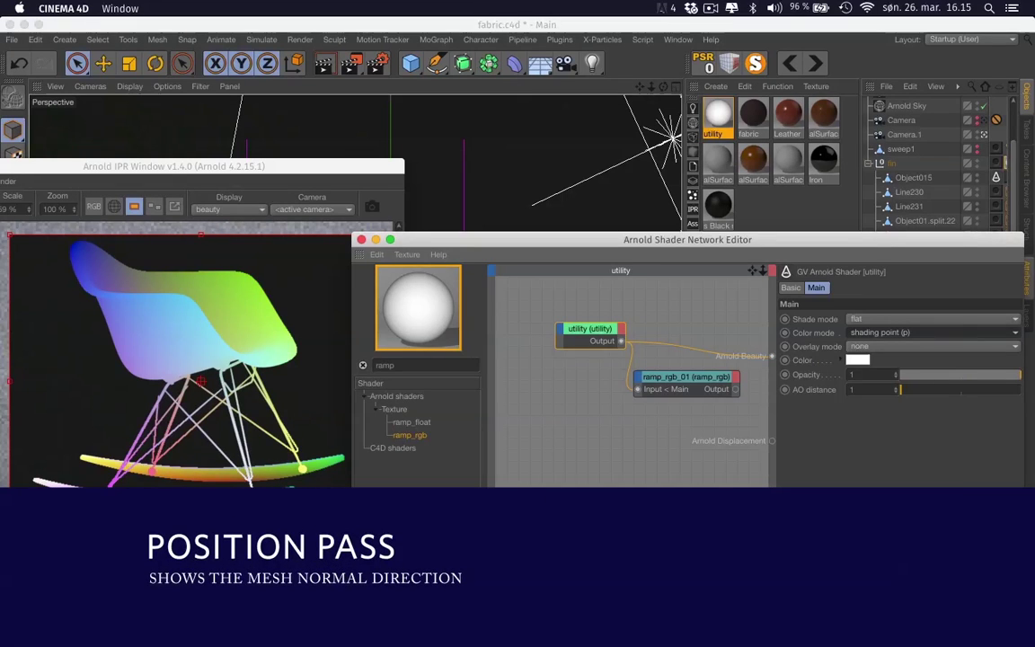
- Connect the ramp_rgb output to Arnold Beauty and move the utility node away from the ramp to free space between them
click(744, 390)
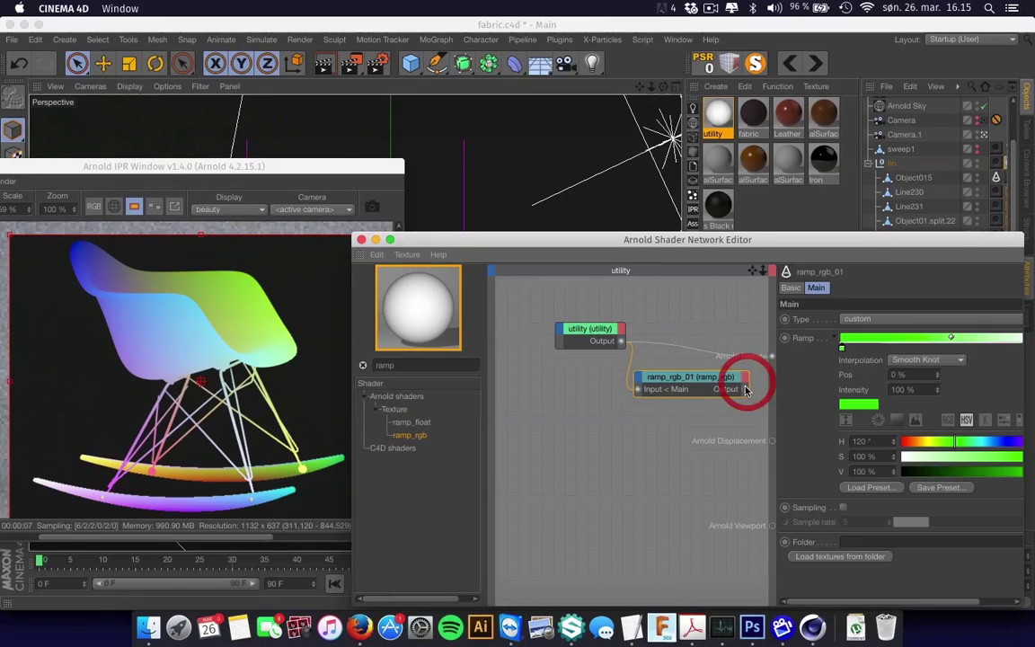
drag(743, 390, 768, 360)
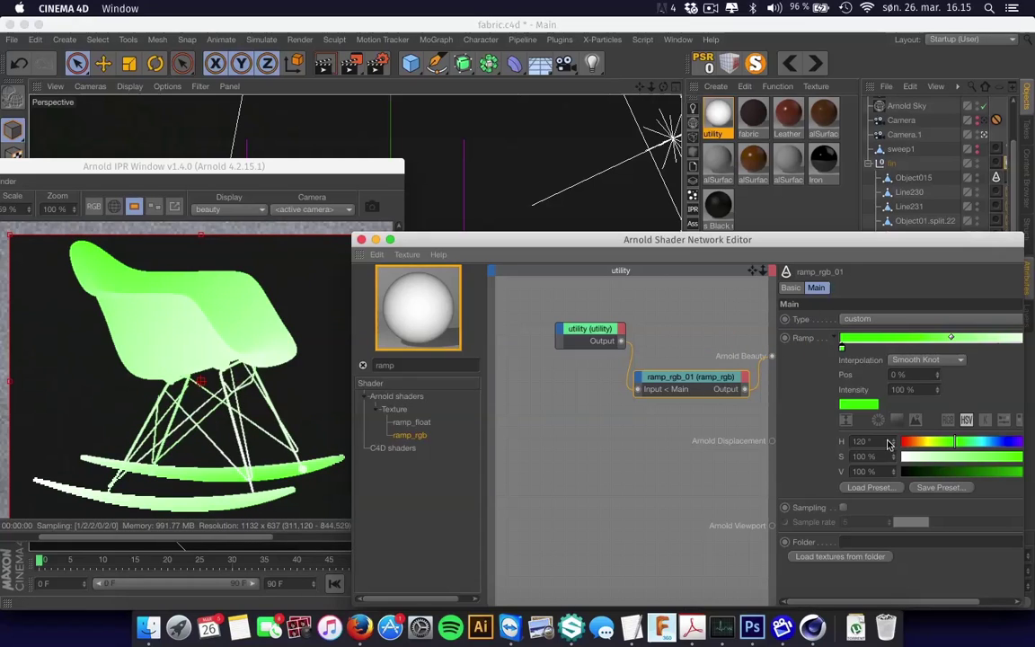
click(604, 335)
drag(566, 330, 505, 325)
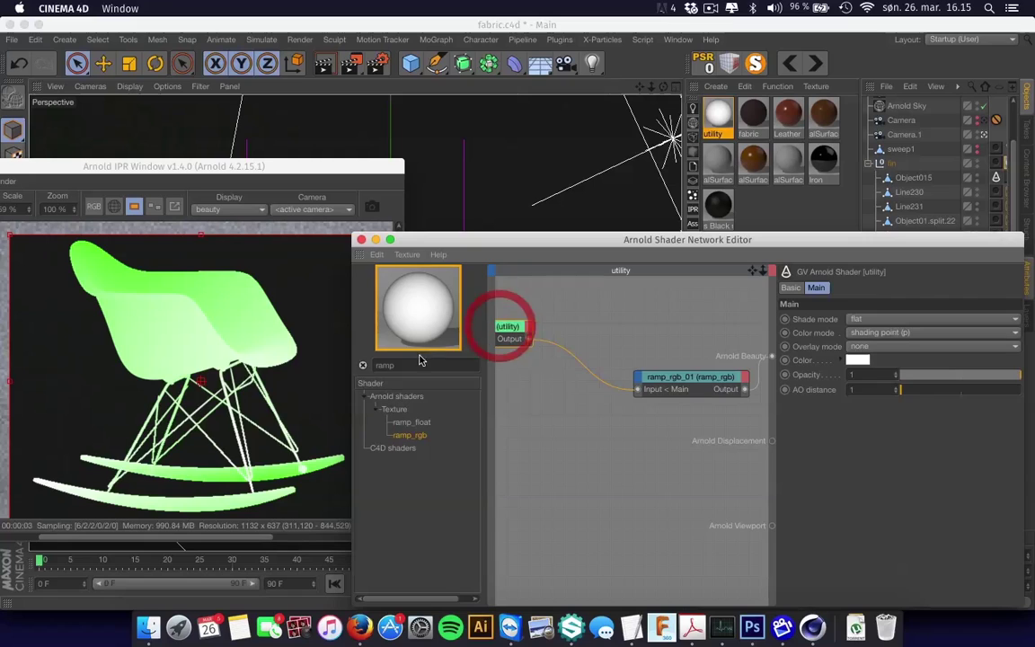
- Add an alLayerColor node and connect the utility output to its Layer 1 input
key(super+a)
text(al)
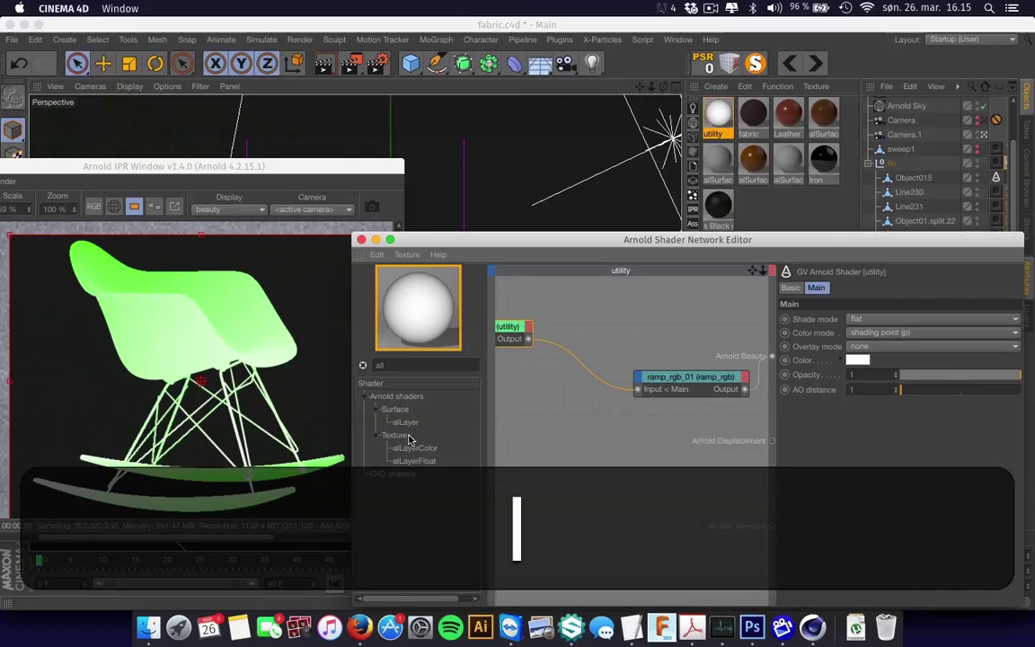
drag(612, 313, 606, 312)
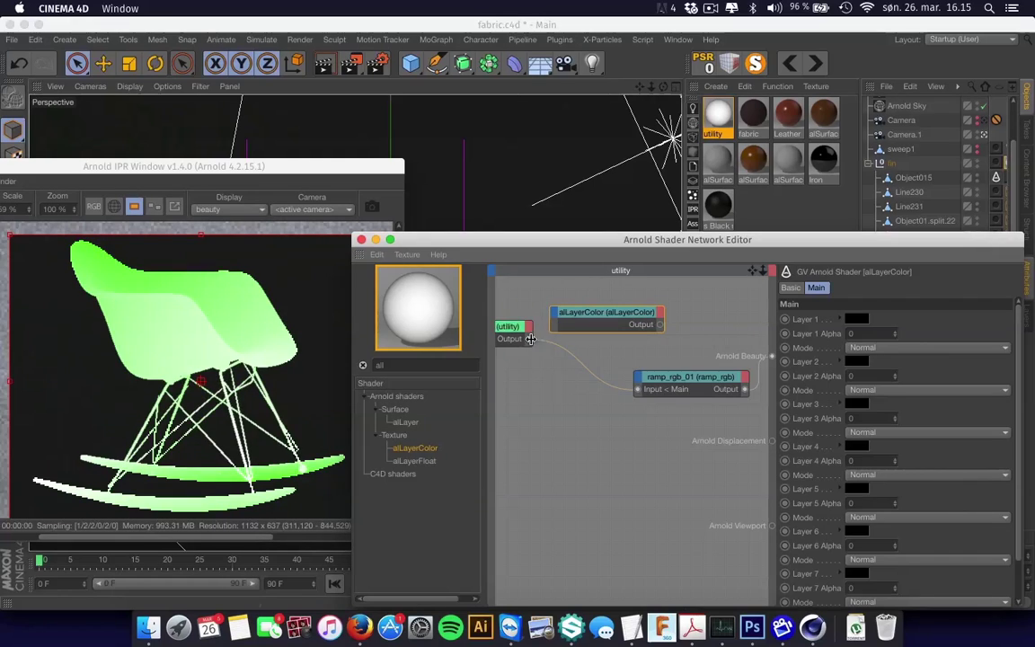
drag(528, 339, 557, 315)
click(620, 323)
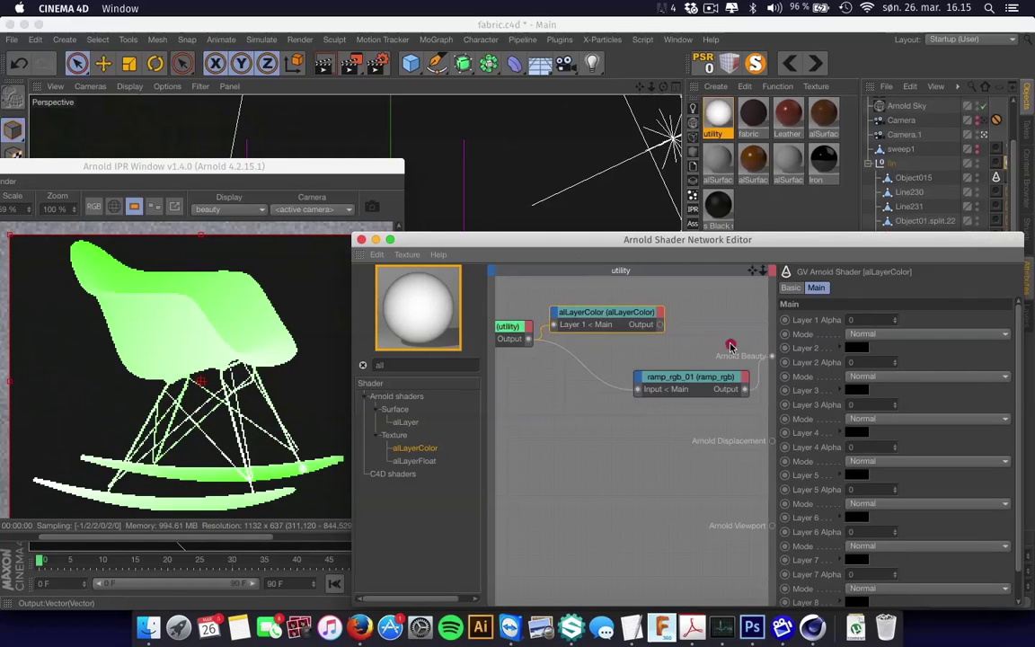
- Connect the alLayerColor output to Arnold Beauty with Layer 1 Alpha at 1, and set the Layer 2 color to pure green (hue 120°)
drag(778, 363, 772, 357)
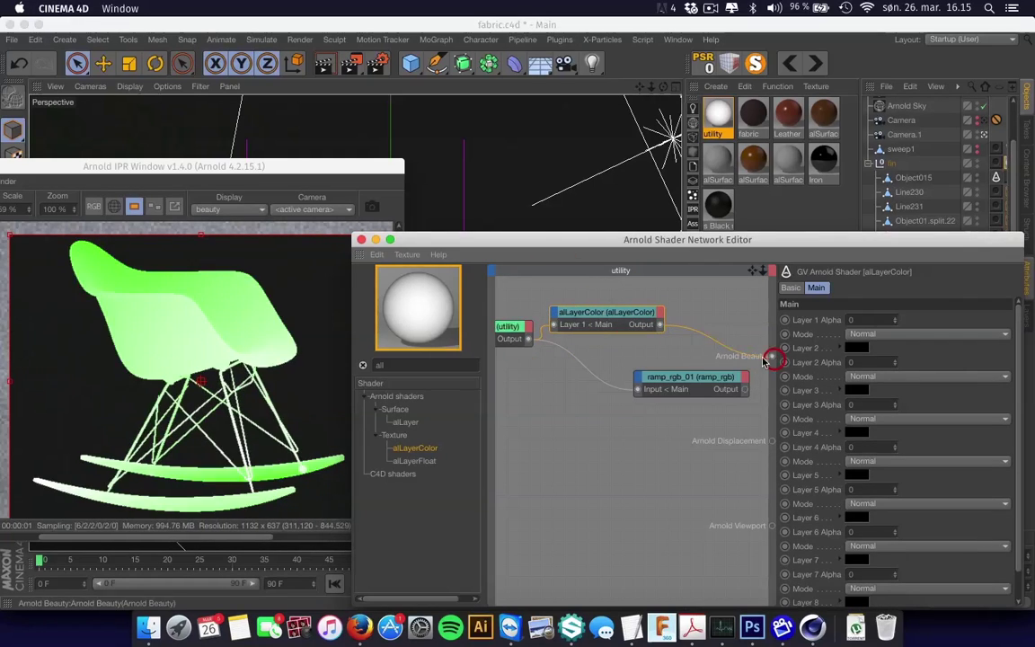
click(862, 348)
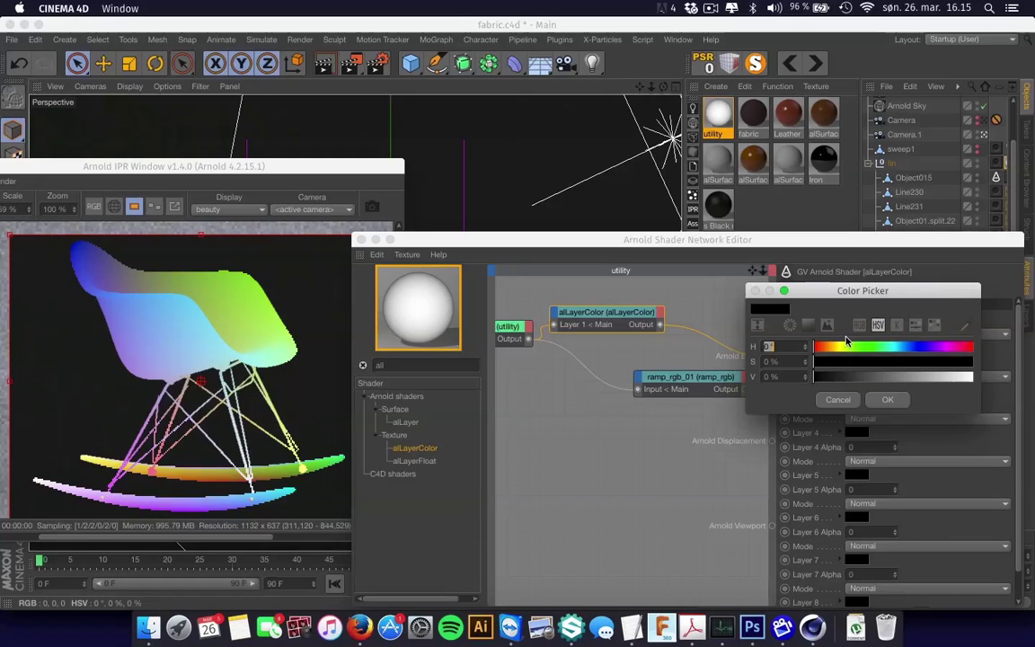
drag(862, 361, 1016, 362)
drag(928, 376, 1019, 377)
click(887, 399)
- Set the alLayerColor Layer 2 blend mode to Multiply and its alpha to 1
click(889, 376)
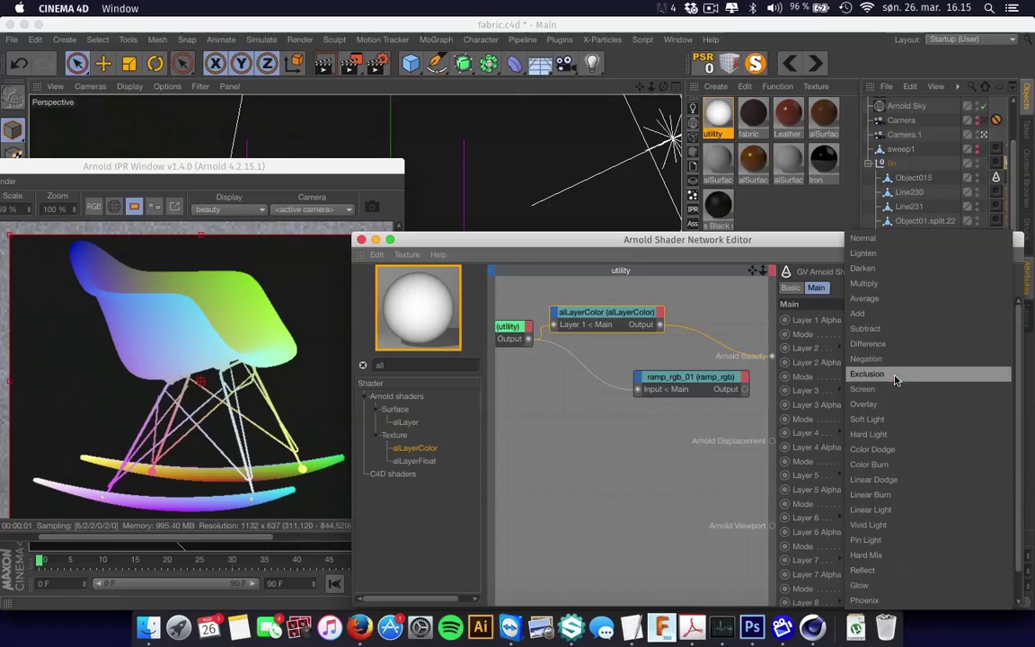
click(863, 283)
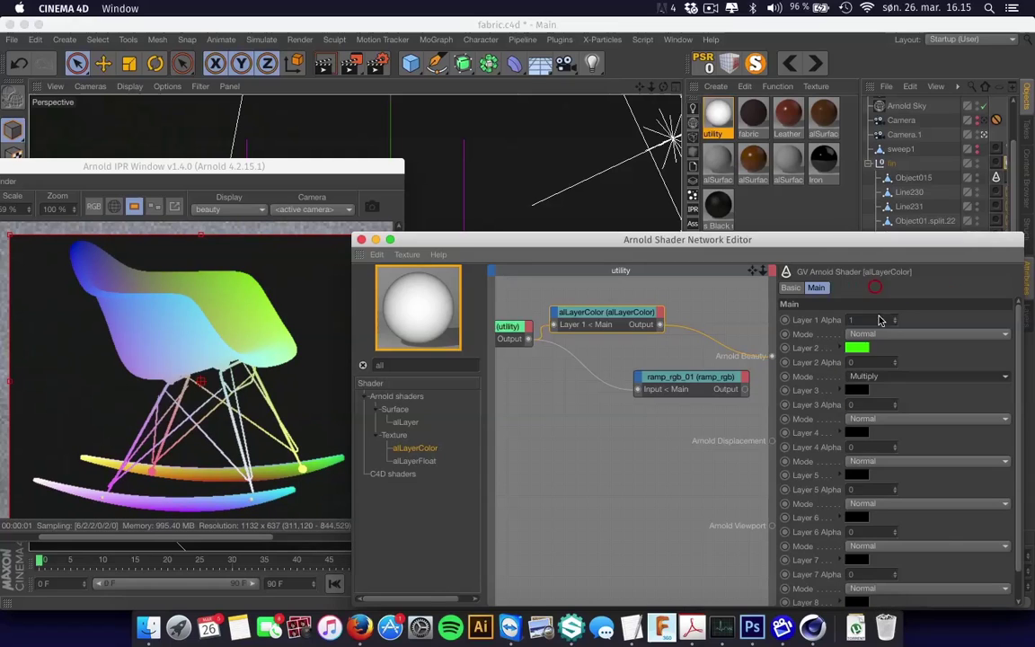
click(858, 362)
text(1)
click(917, 355)
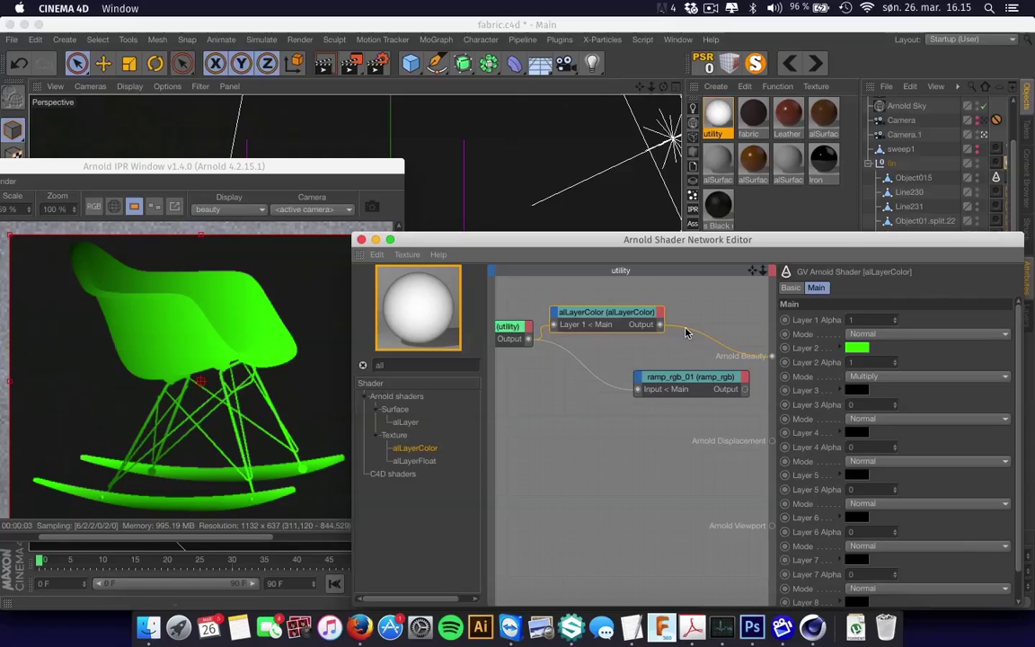
- Change the alLayerColor Layer 2 color first to pure red (hue 0°) and finally to blue (hue 242°)
drag(607, 318, 618, 326)
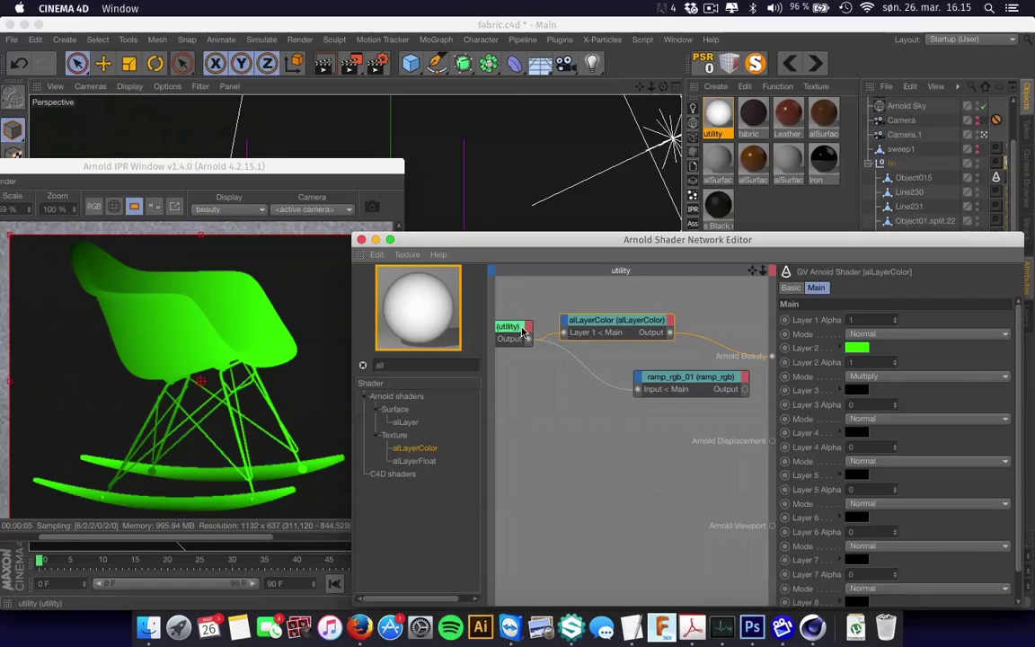
click(856, 348)
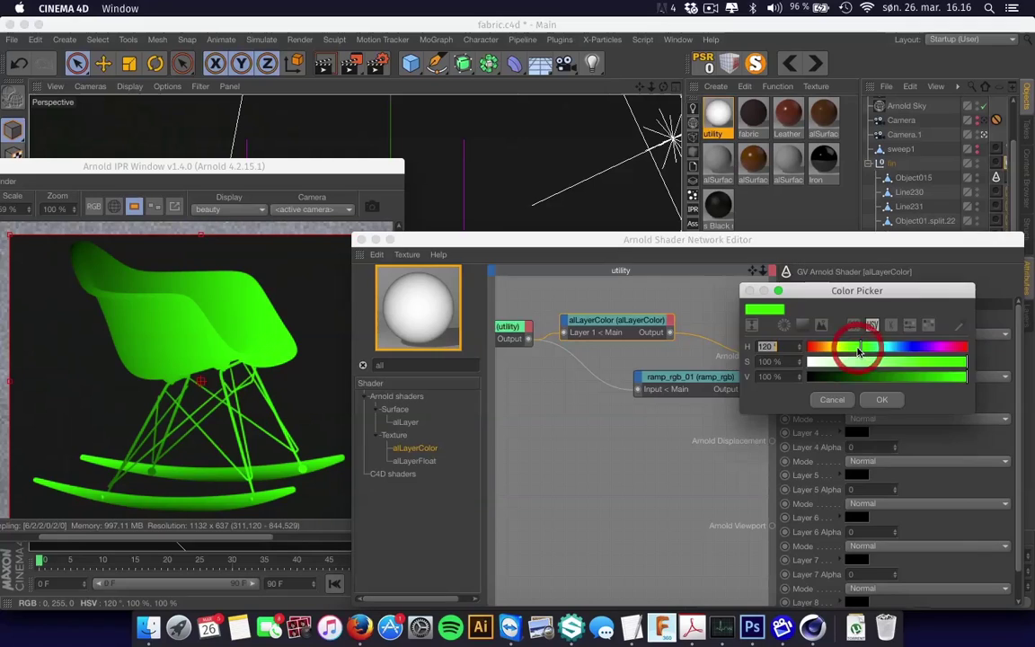
click(804, 349)
click(881, 399)
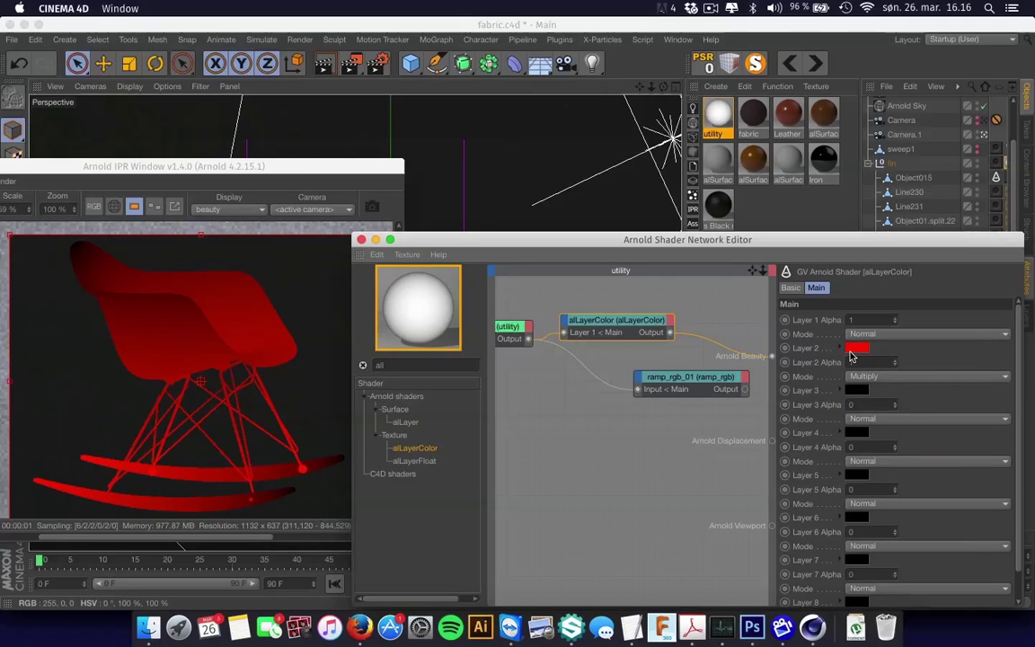
mouse_move(860, 350)
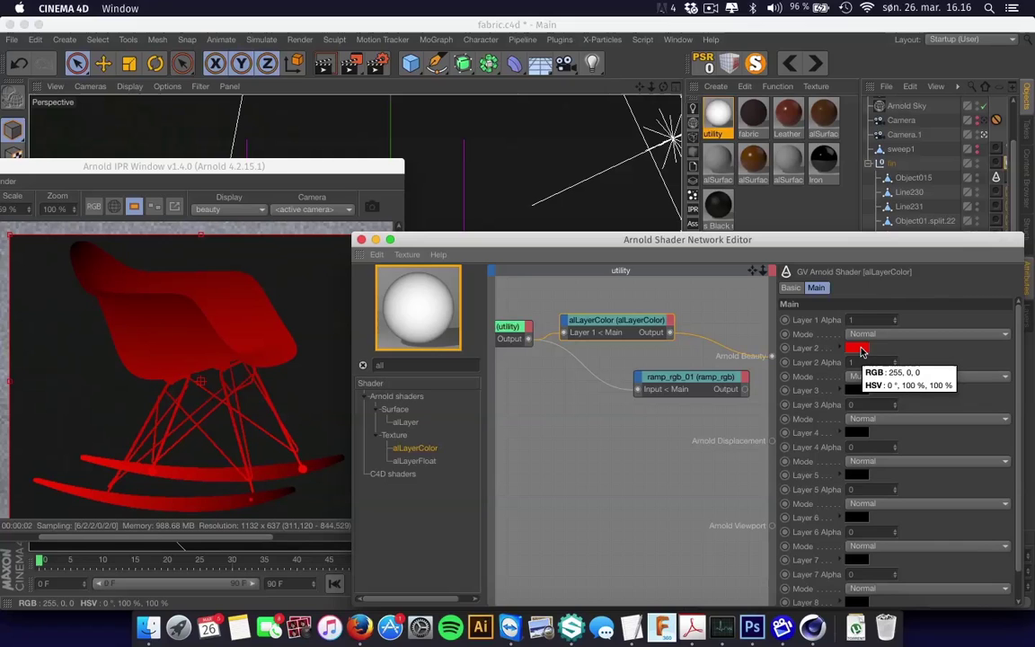
click(861, 350)
drag(860, 347, 918, 347)
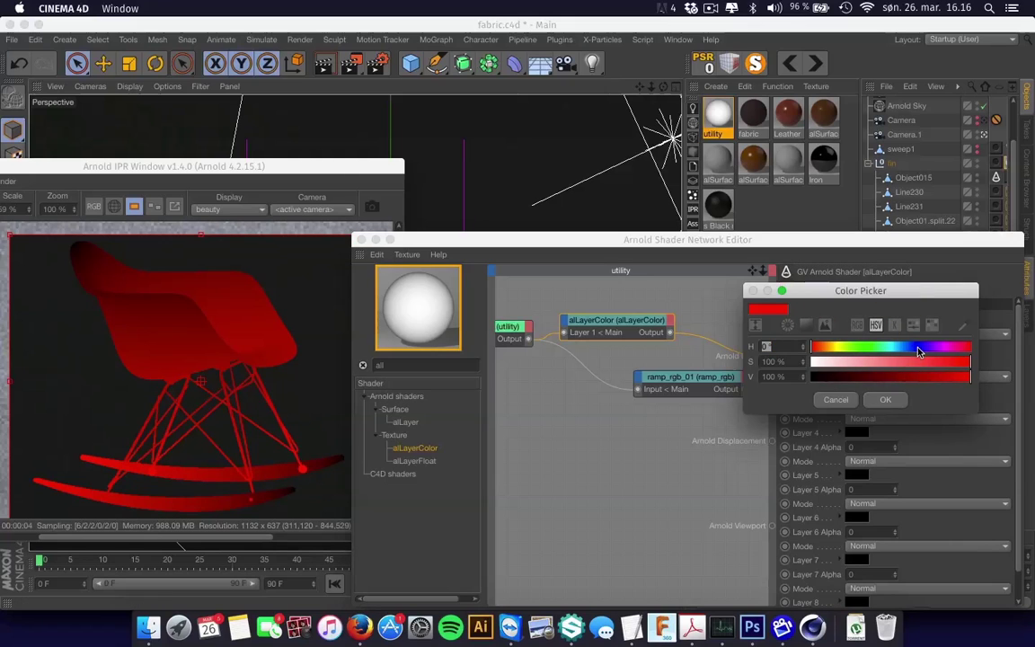
click(884, 403)
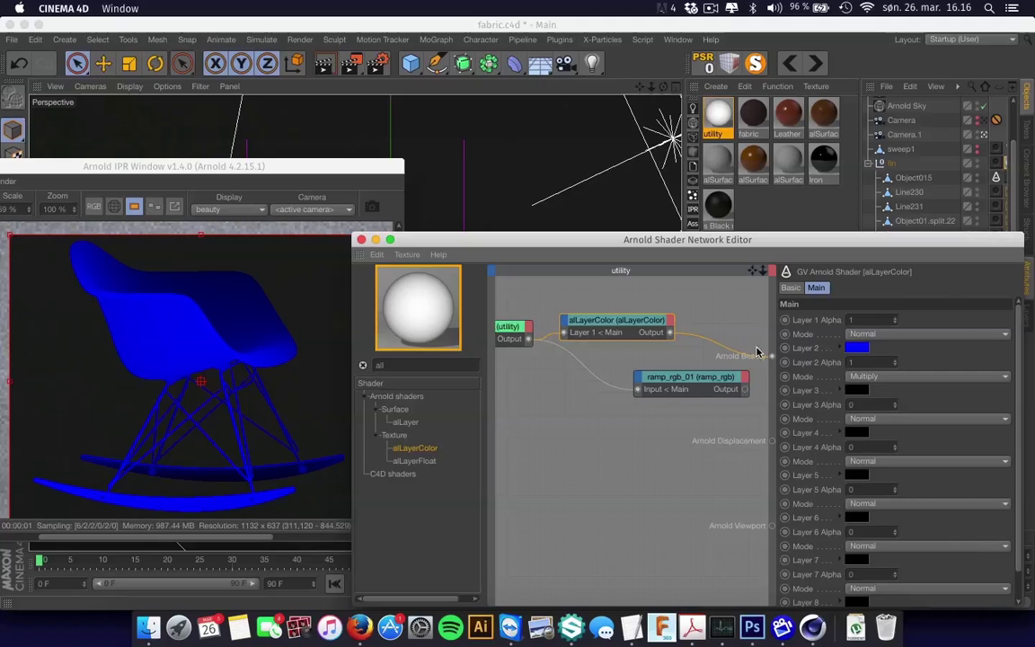
- Route alLayerColor through ramp_rgb_01 into Arnold Beauty, and set the ramp's first knot to dark blue (H 228°, S 100%, V 26%)
mouse_move(641, 394)
mouse_down()
mouse_move(757, 378)
mouse_move(772, 357)
mouse_up()
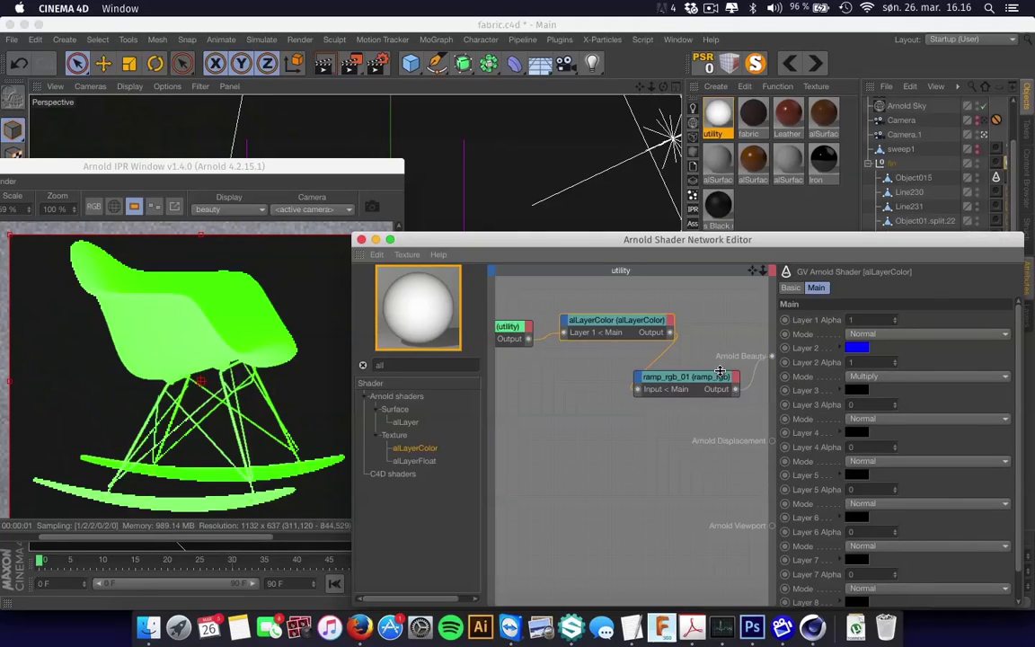
click(716, 373)
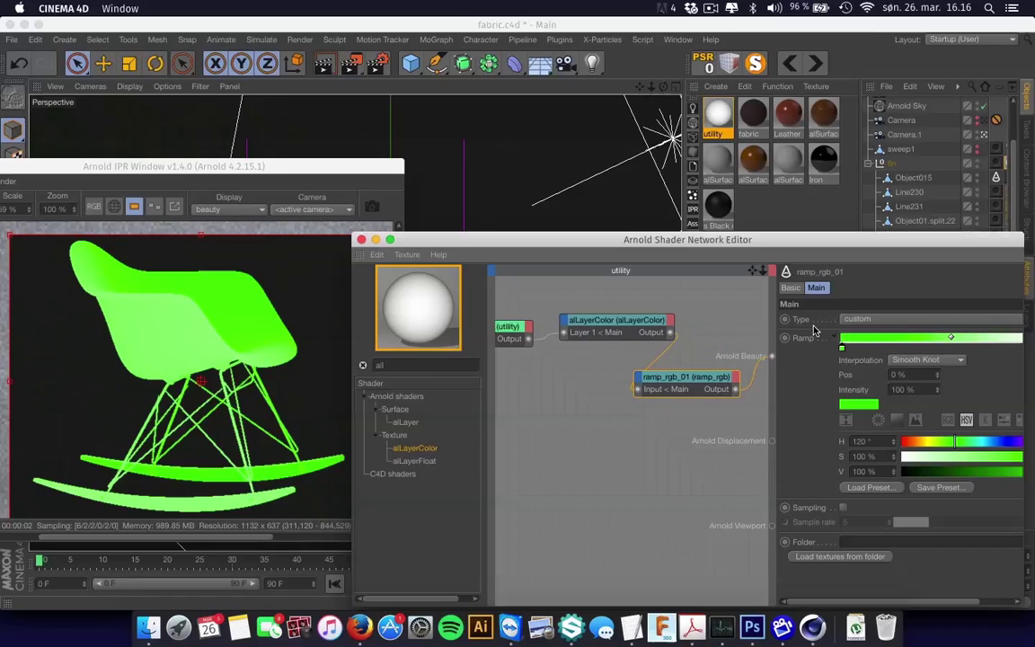
double_click(841, 345)
drag(854, 349, 891, 350)
click(833, 377)
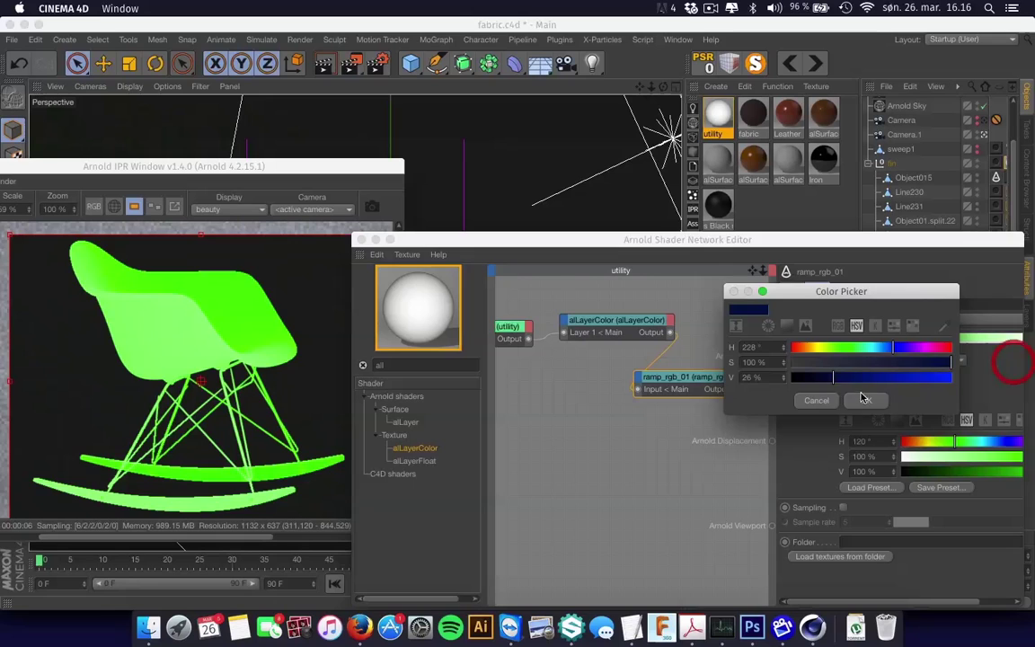
click(859, 397)
- Set the ramp's end knot at 100% to light purple (H 282°, S 53%, V 100%)
click(1018, 347)
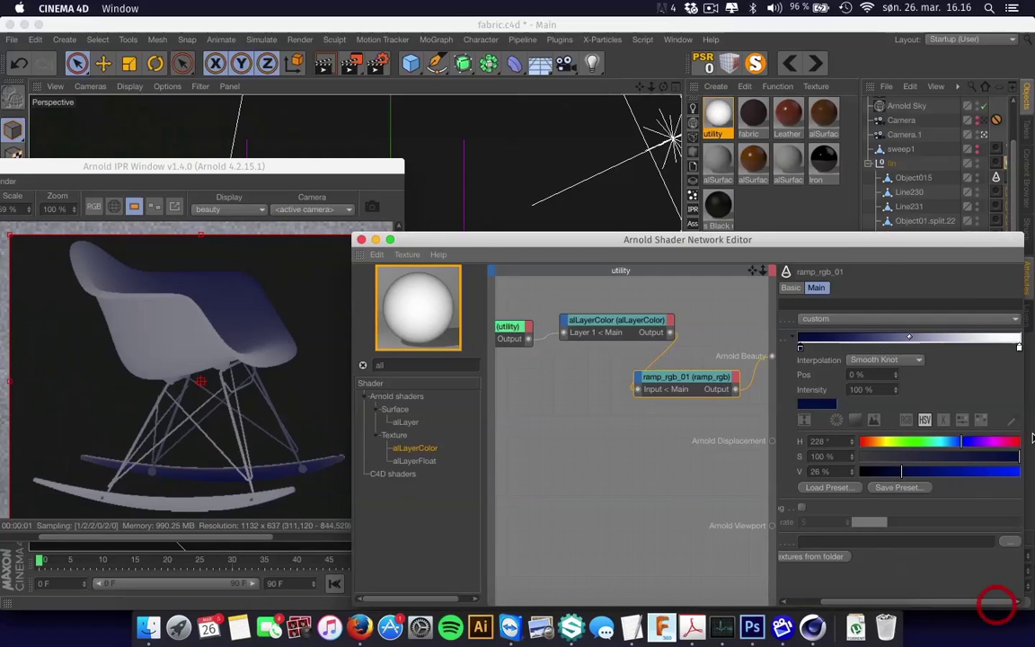
double_click(1017, 349)
mouse_move(1013, 348)
mouse_down()
mouse_move(982, 349)
mouse_move(1016, 361)
mouse_up()
click(936, 399)
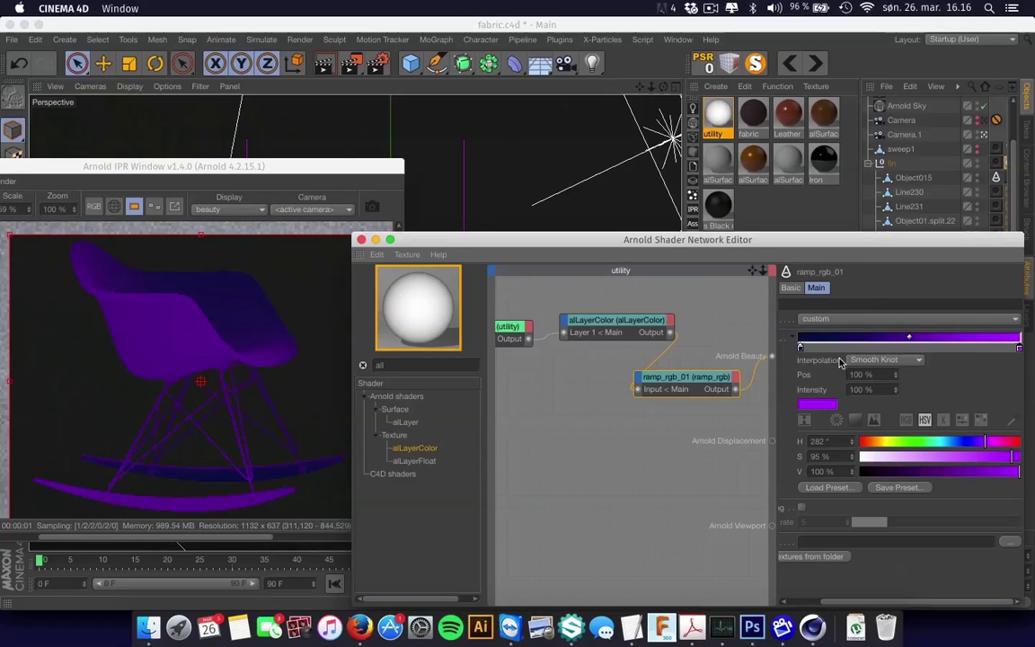
double_click(1019, 349)
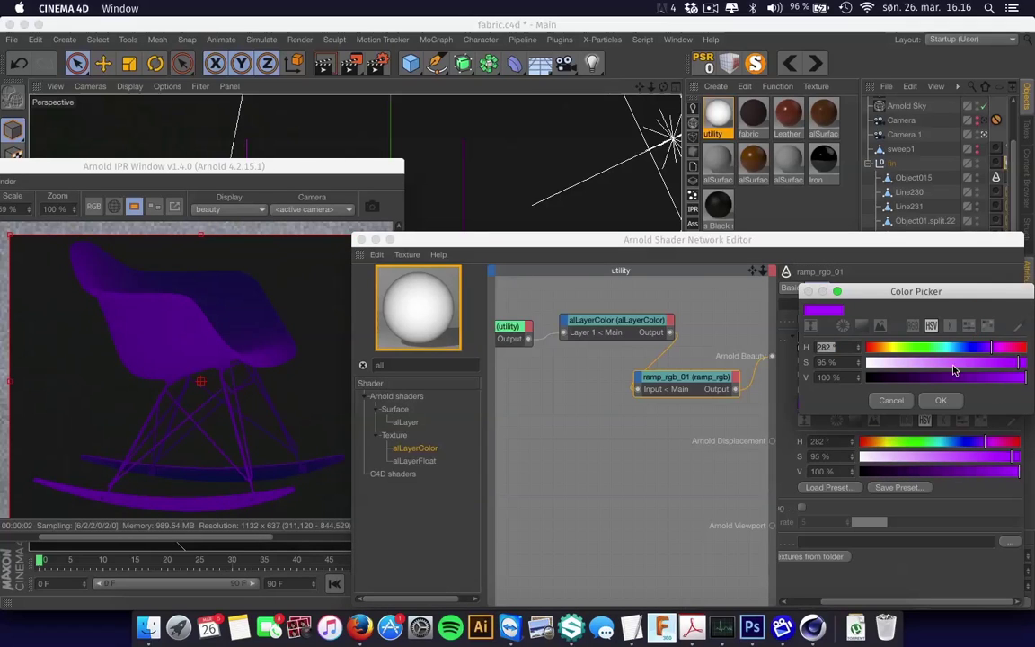
click(948, 363)
click(940, 399)
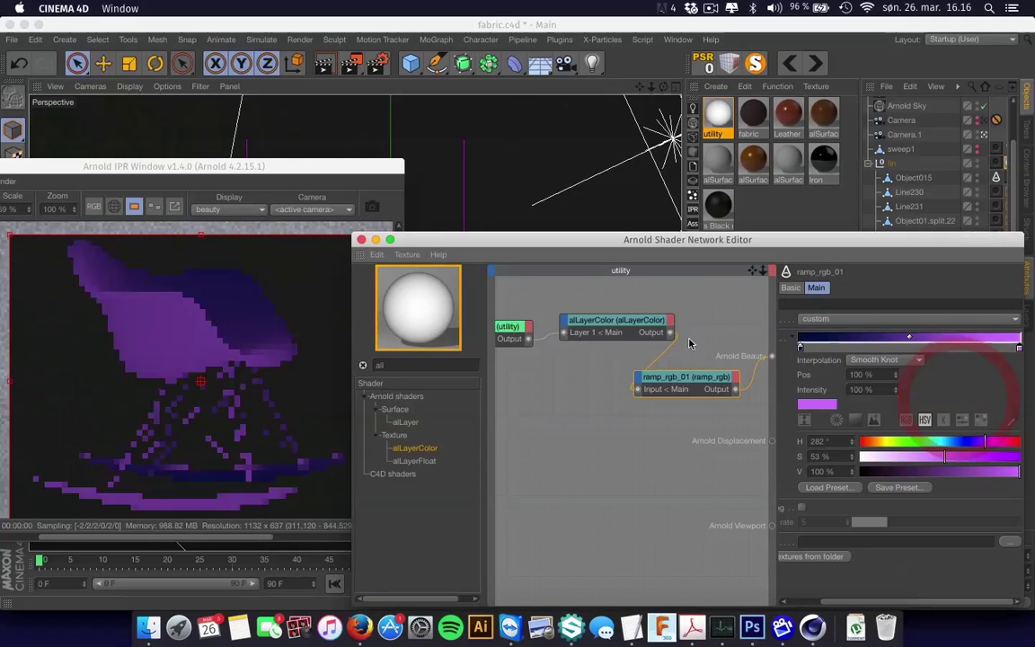
- Expand alLayerColor's Layer 2 color settings, try several hues including red, and settle on green with a hue of 147°
click(651, 321)
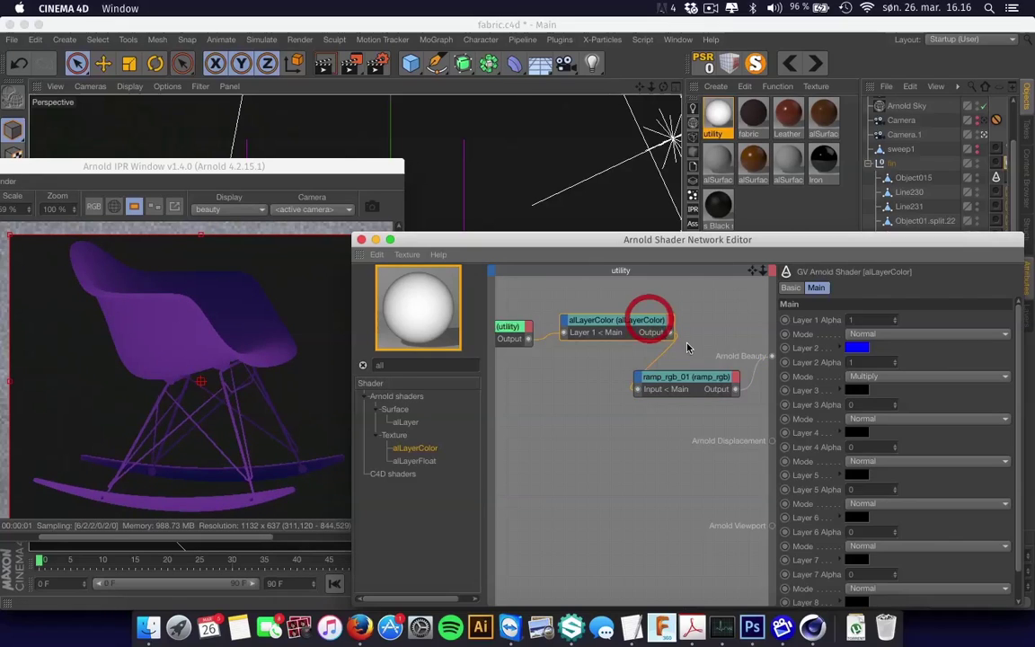
double_click(864, 346)
click(884, 396)
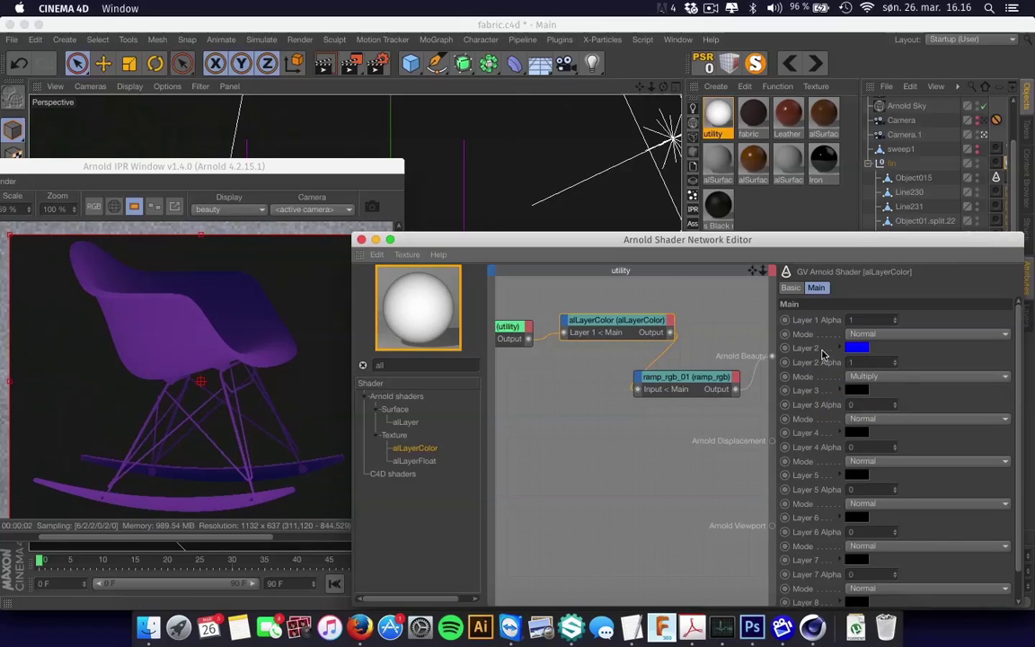
click(839, 347)
scroll(902, 604, right, 3)
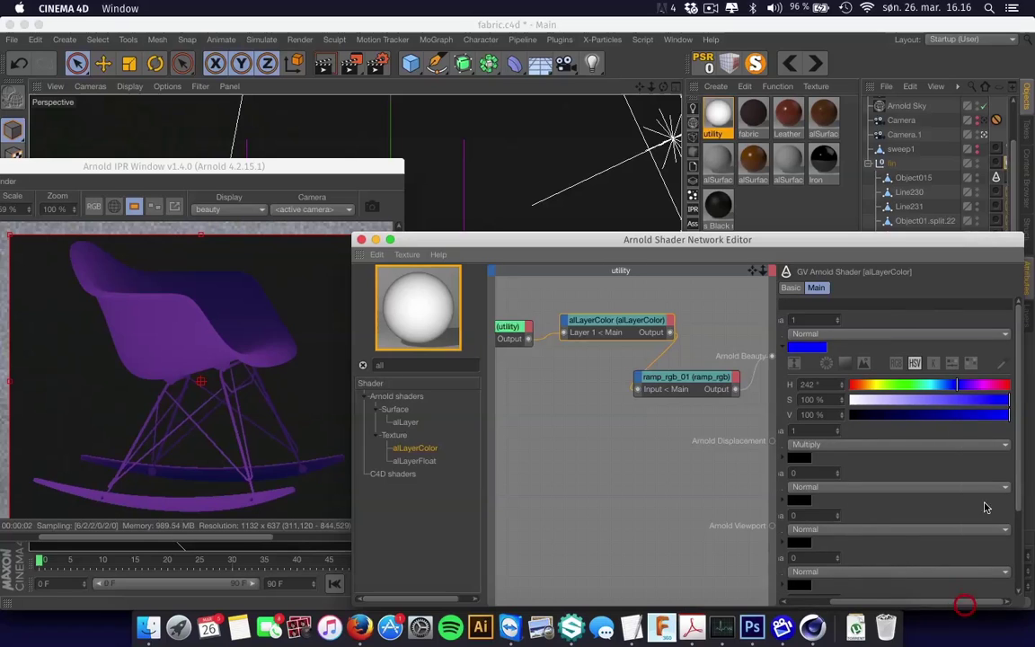
drag(946, 386, 836, 384)
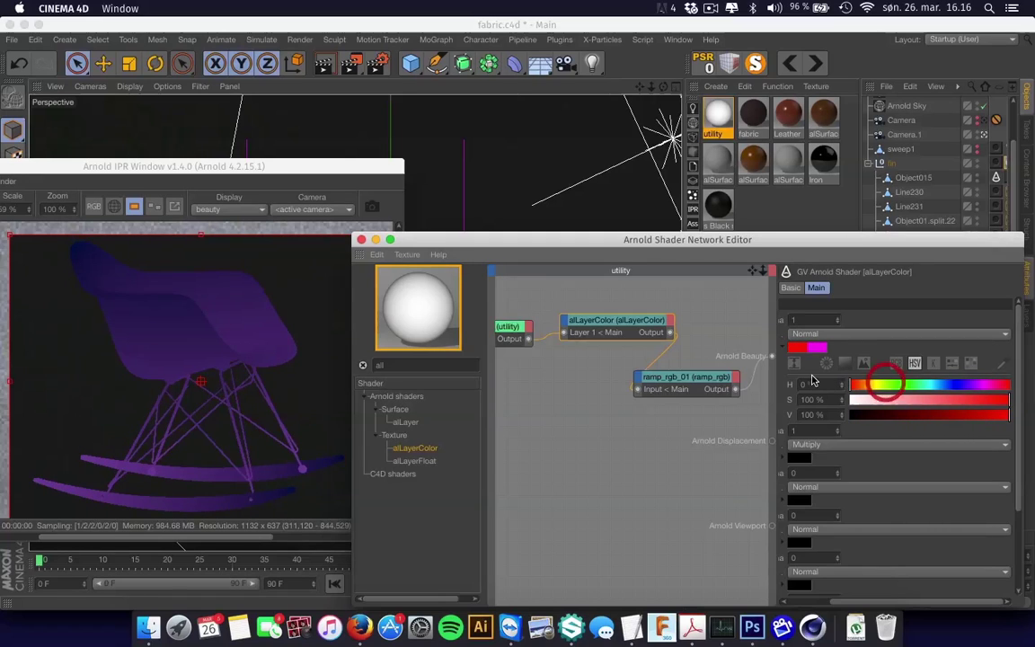
click(915, 385)
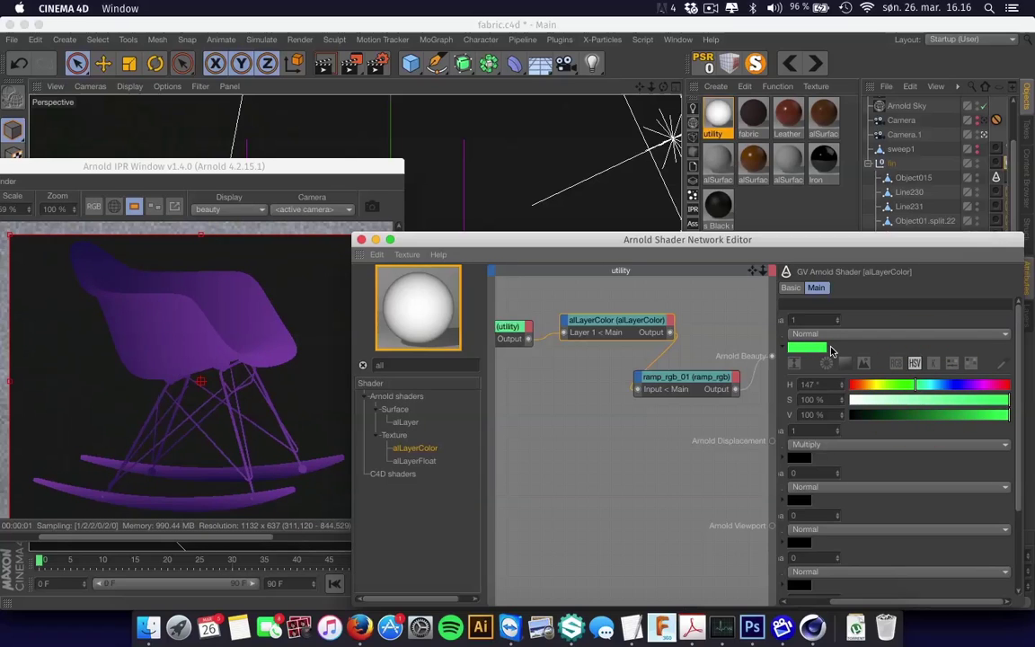
- Connect the utility output directly to Arnold Beauty and move the utility node beside ramp_rgb_01
click(514, 329)
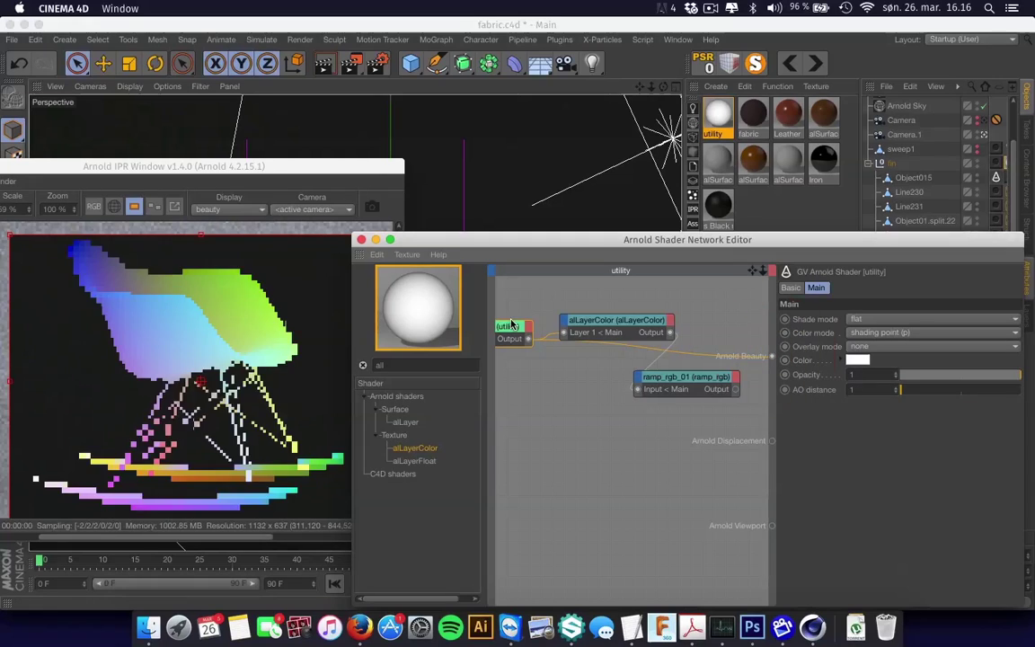
drag(512, 329, 566, 380)
- Step the utility's color mode from primitive ID through uniform ID, wireframe, object, edge length, reflection lines and bad UVs to subdivision pixel error
click(913, 335)
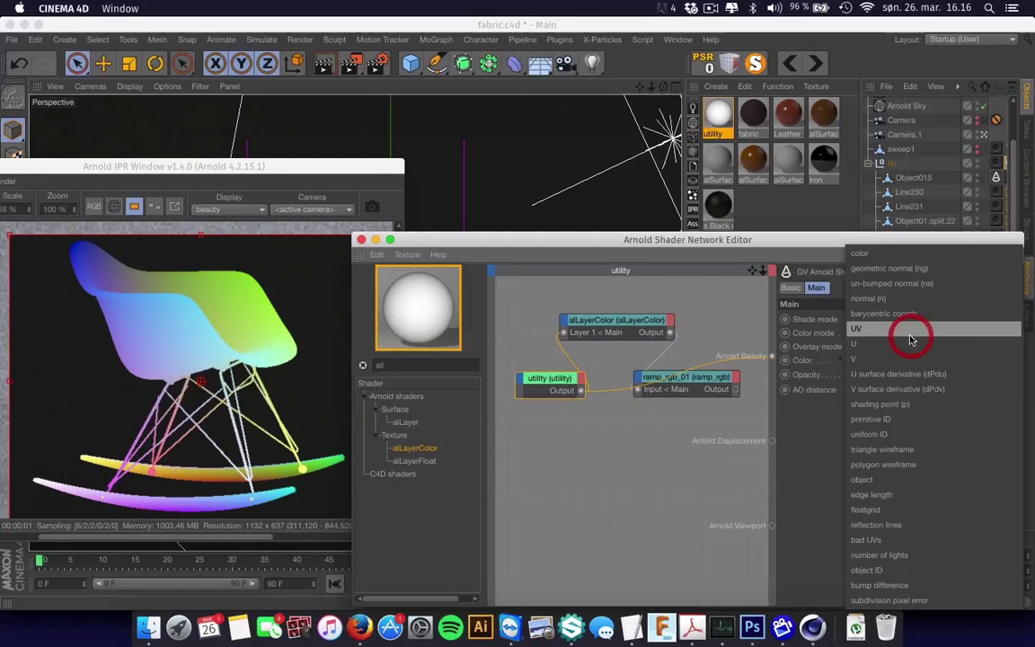
click(914, 413)
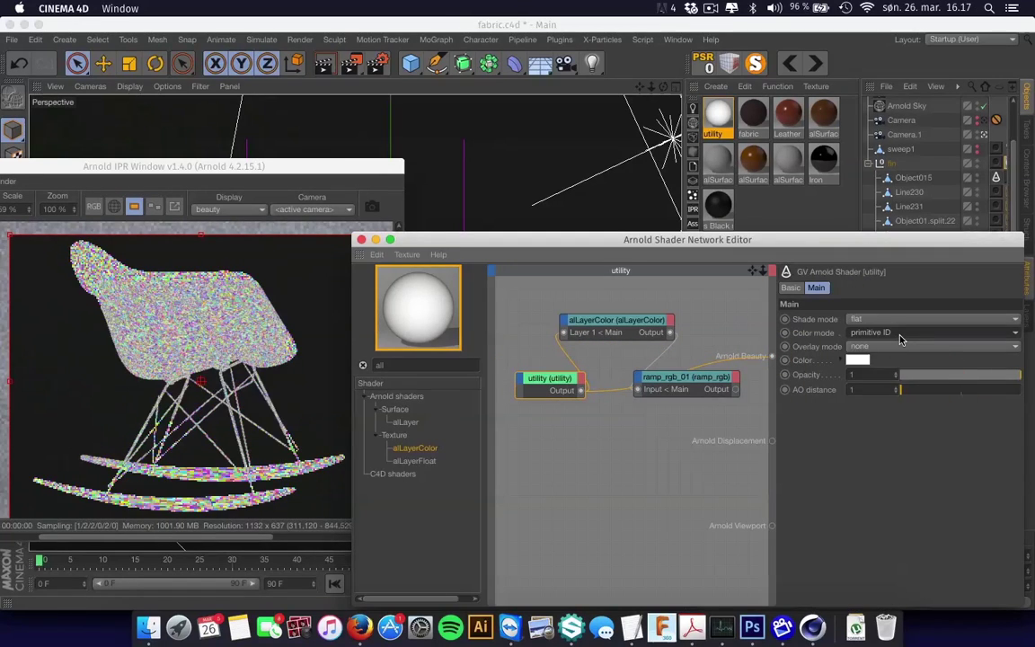
key(Down)
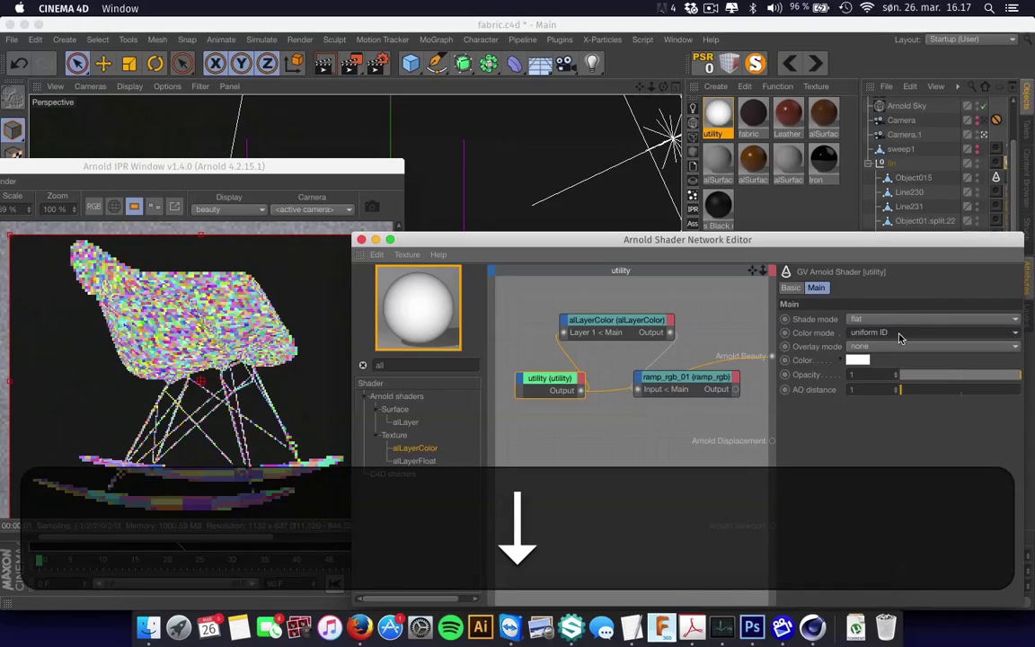
key(Down)
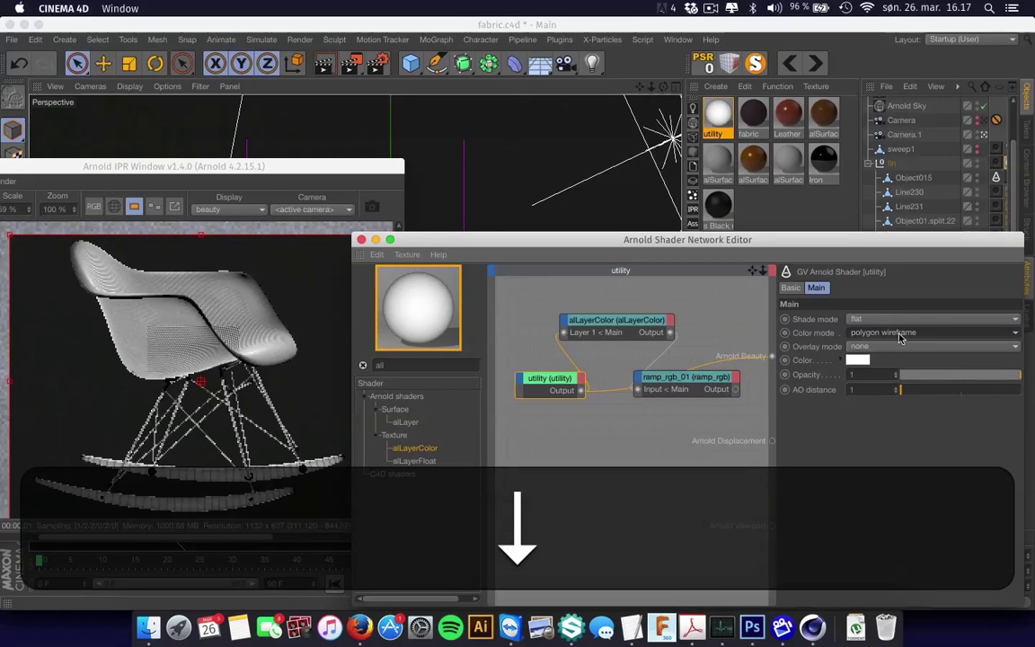
key(Down)
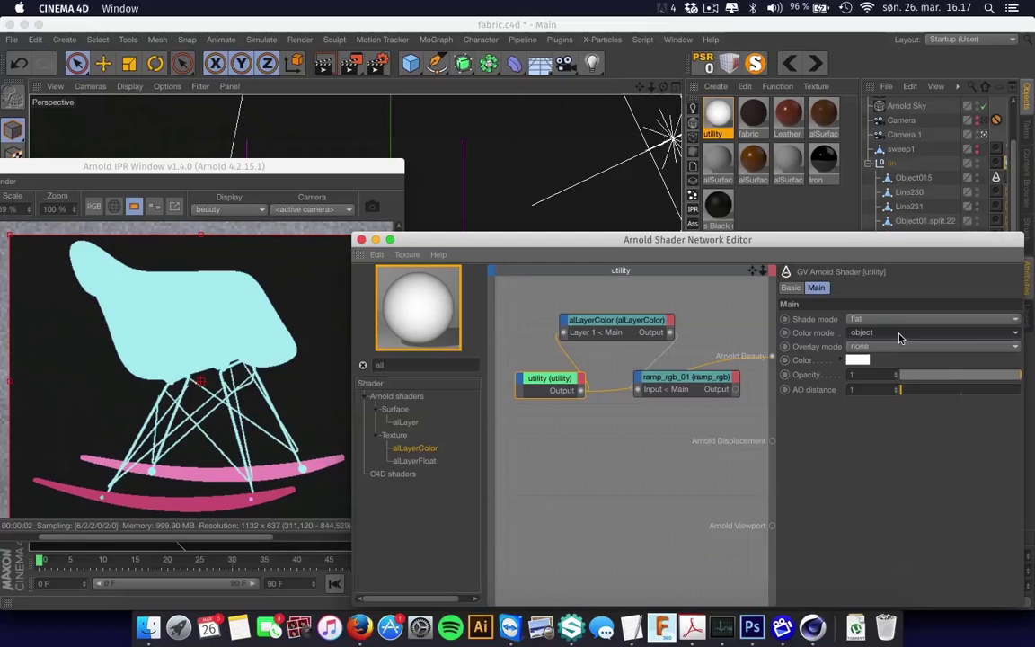
key(Down)
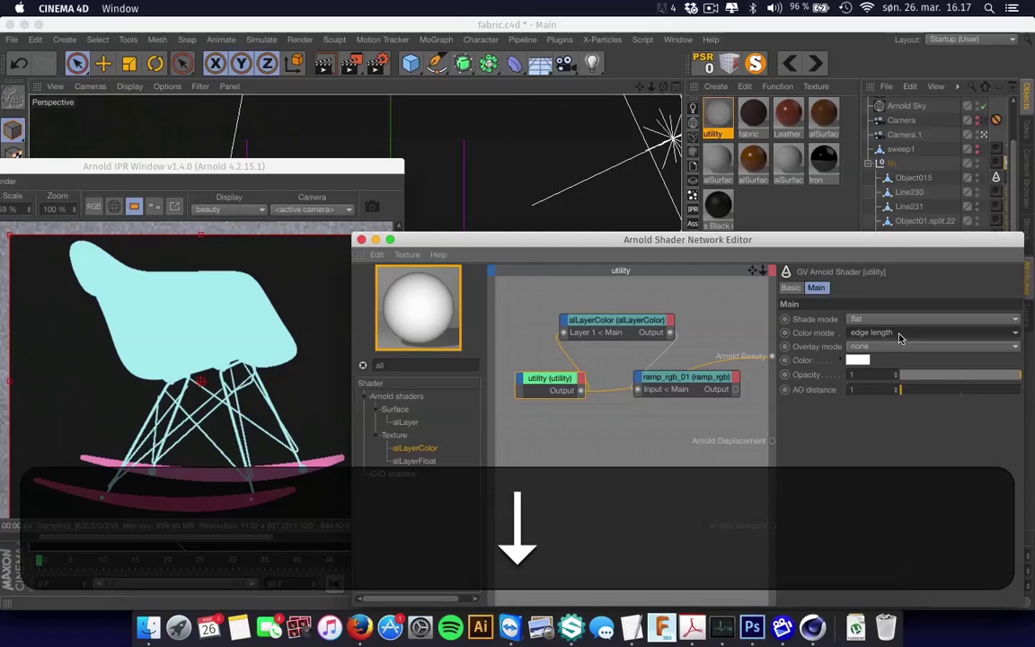
key(Up)
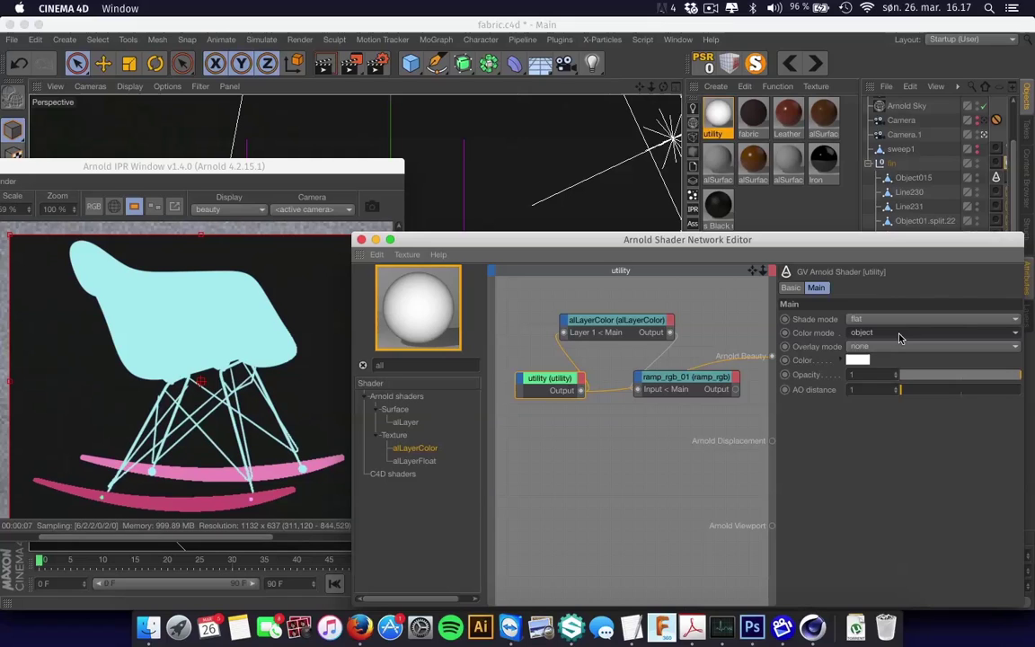
key(Down)
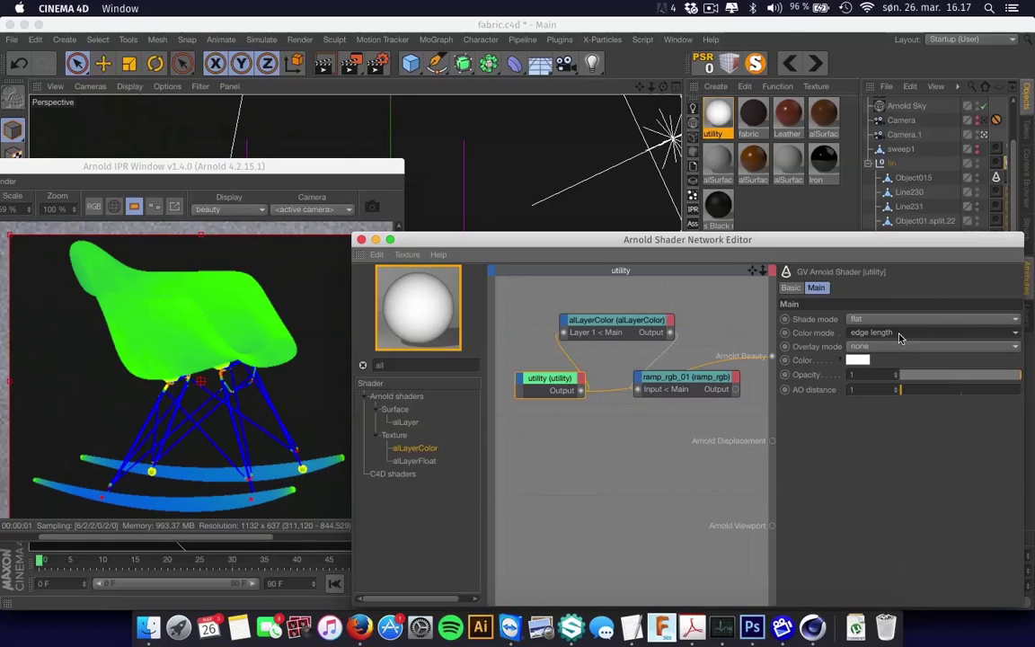
key(Down)
key(Down)
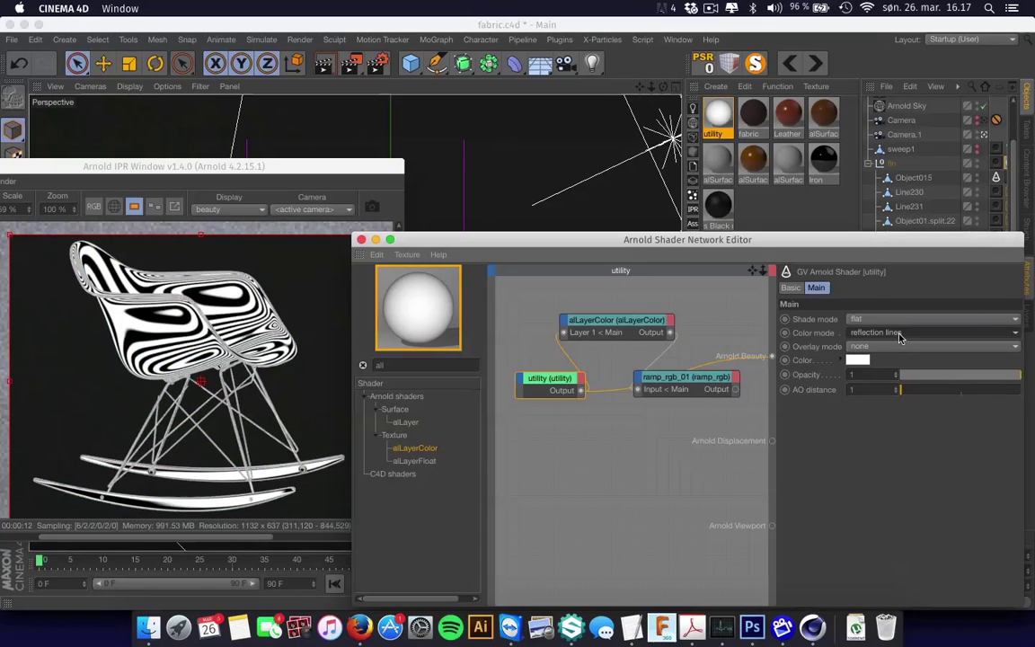
key(Down)
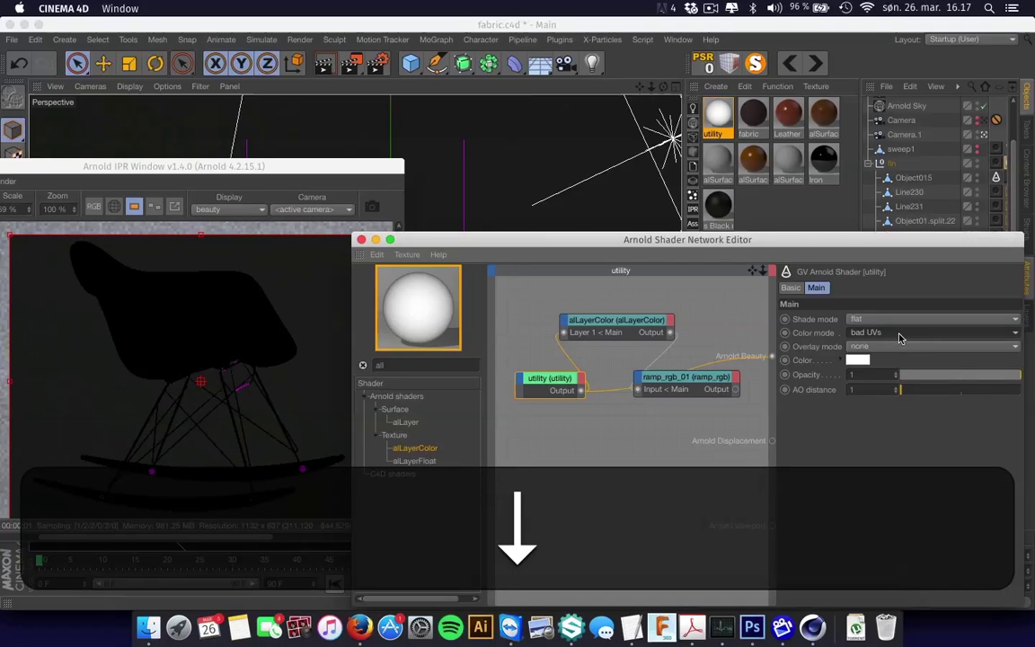
key(Down)
key(Down)
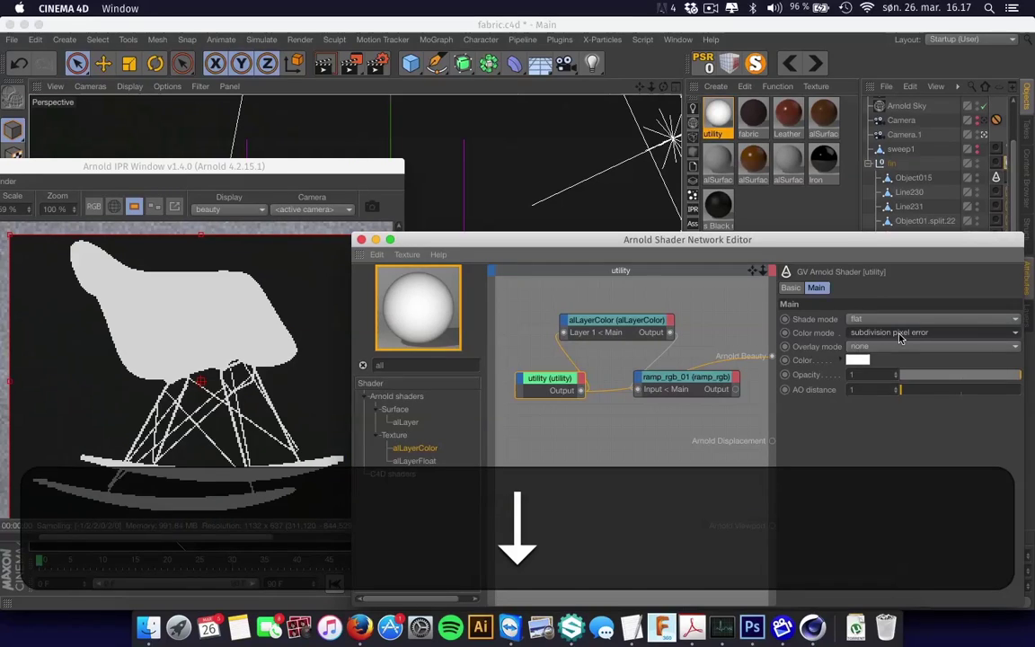
- Set the utility shader's color mode to color
click(899, 335)
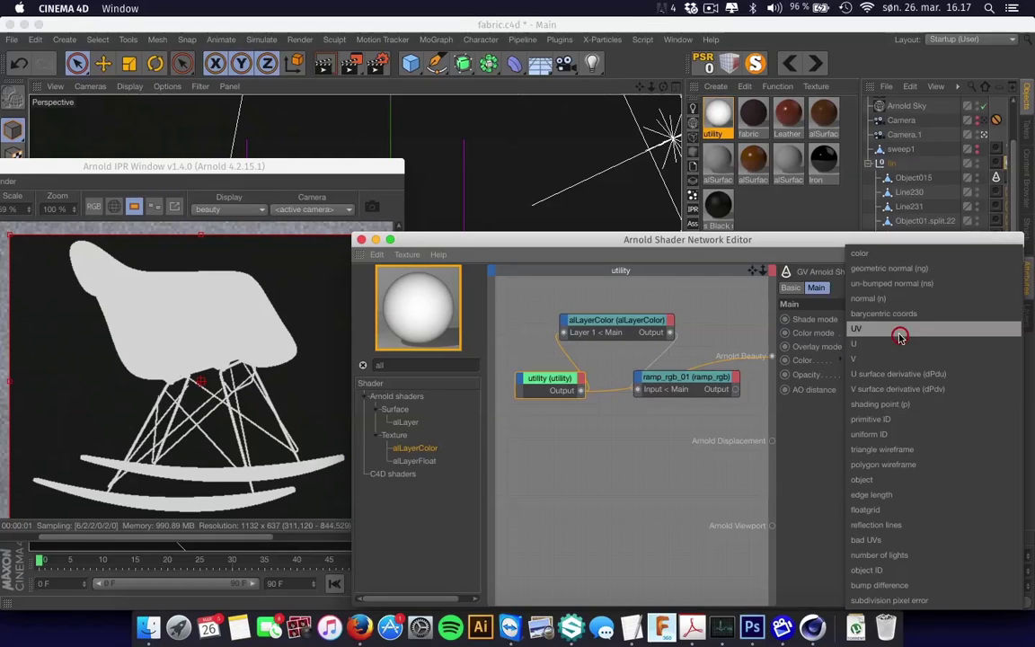
click(898, 260)
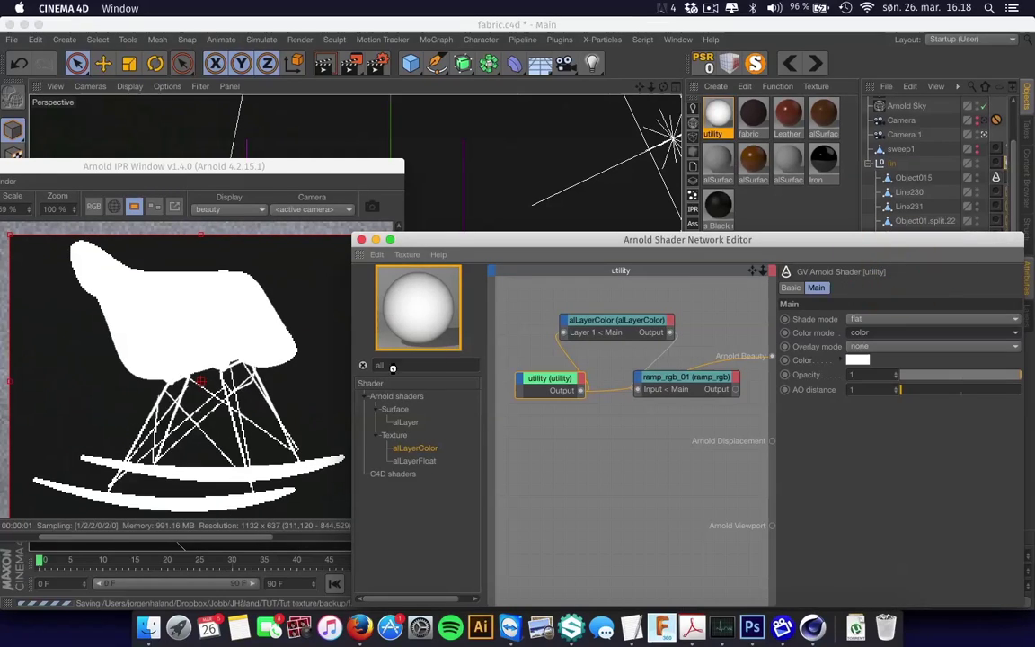
- Clear the shader search filter, add a state_float node from the Shading state group and connect it to Arnold Beauty
click(301, 359)
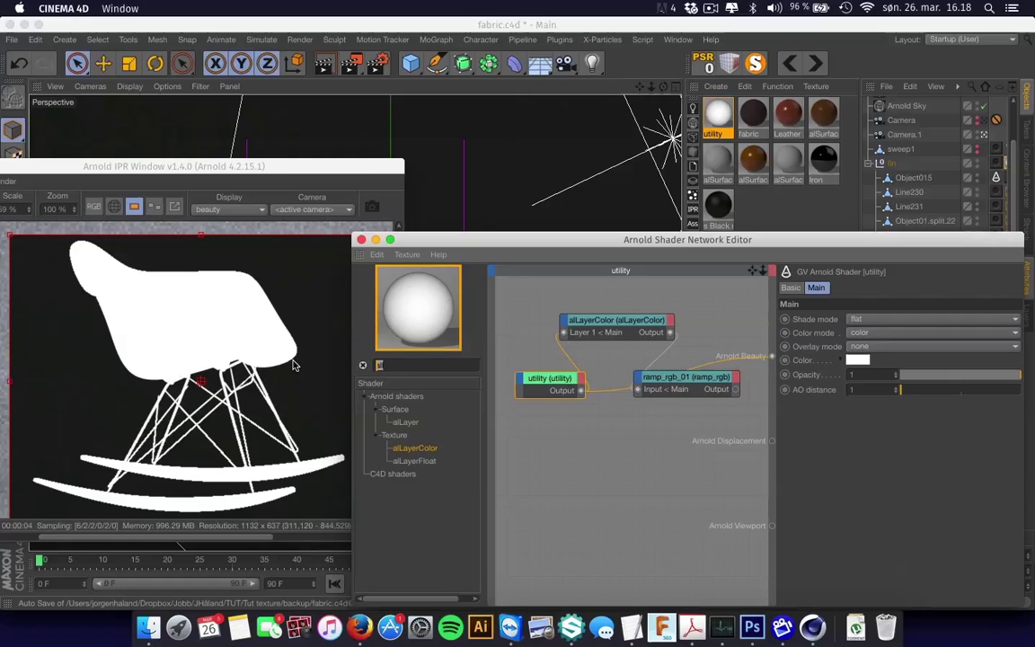
click(363, 365)
click(377, 466)
click(374, 470)
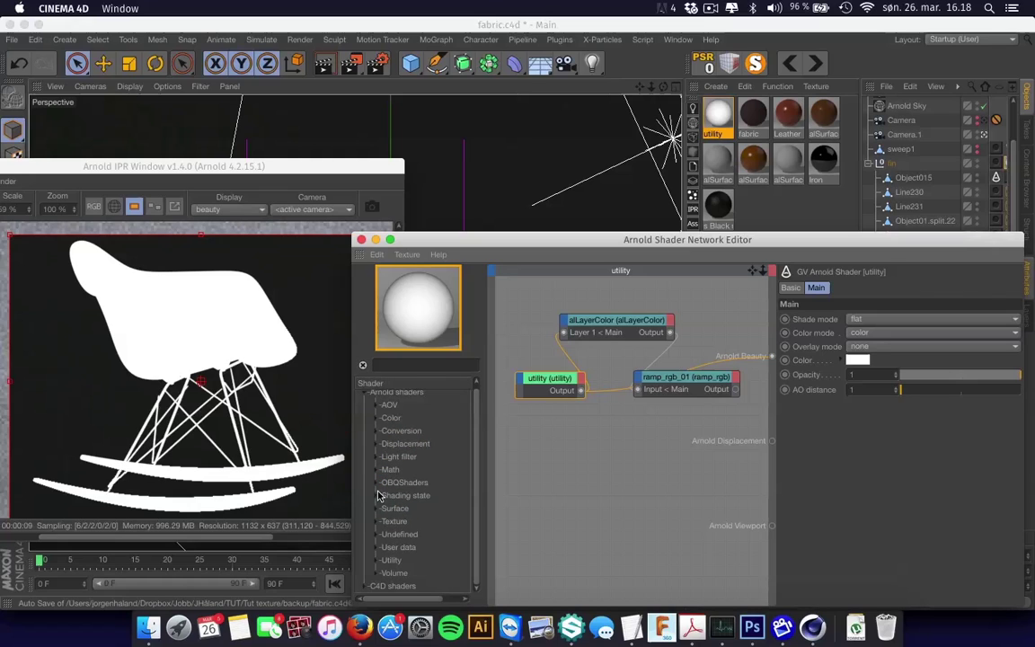
click(376, 495)
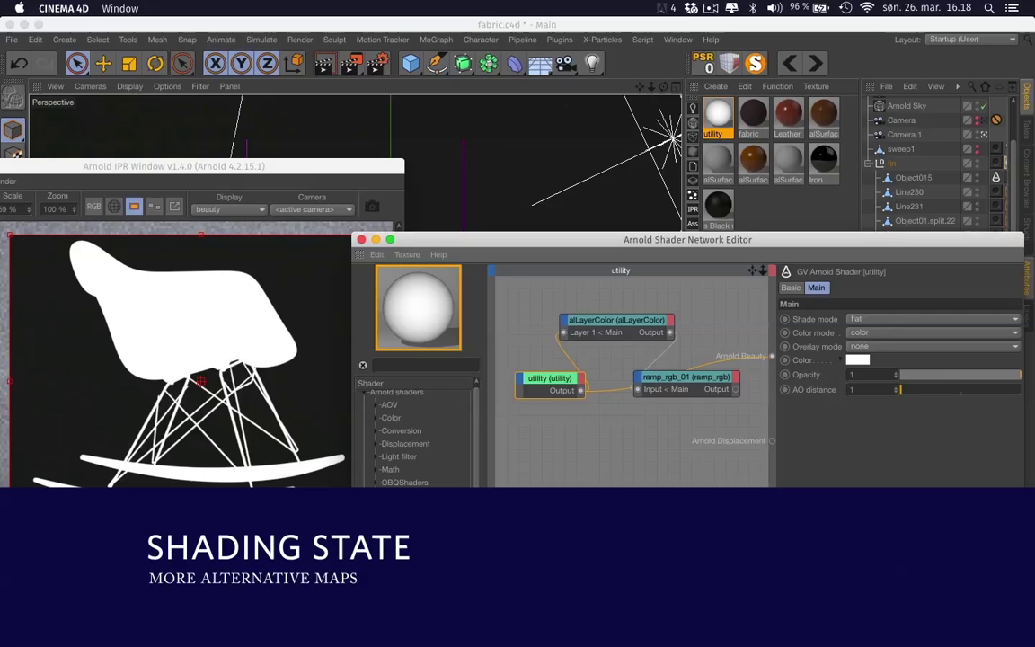
drag(556, 449, 558, 450)
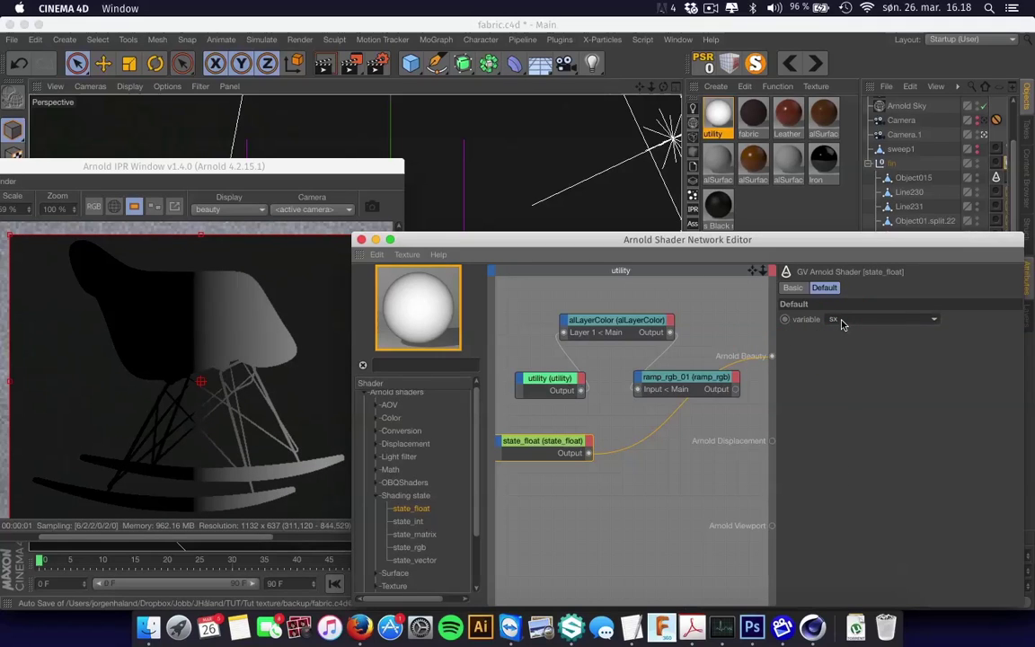
- Step state_float's variable from sx through sy, time, we, bu, v and dvdx to shutter_end, comparing the chair in the IPR render
key(Down)
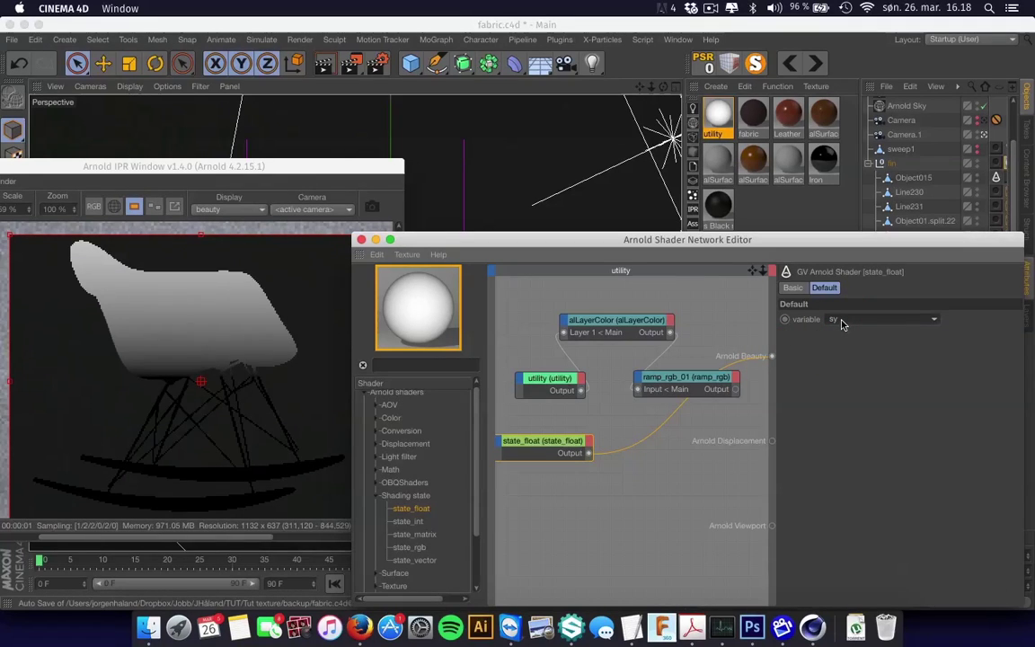
key(Down)
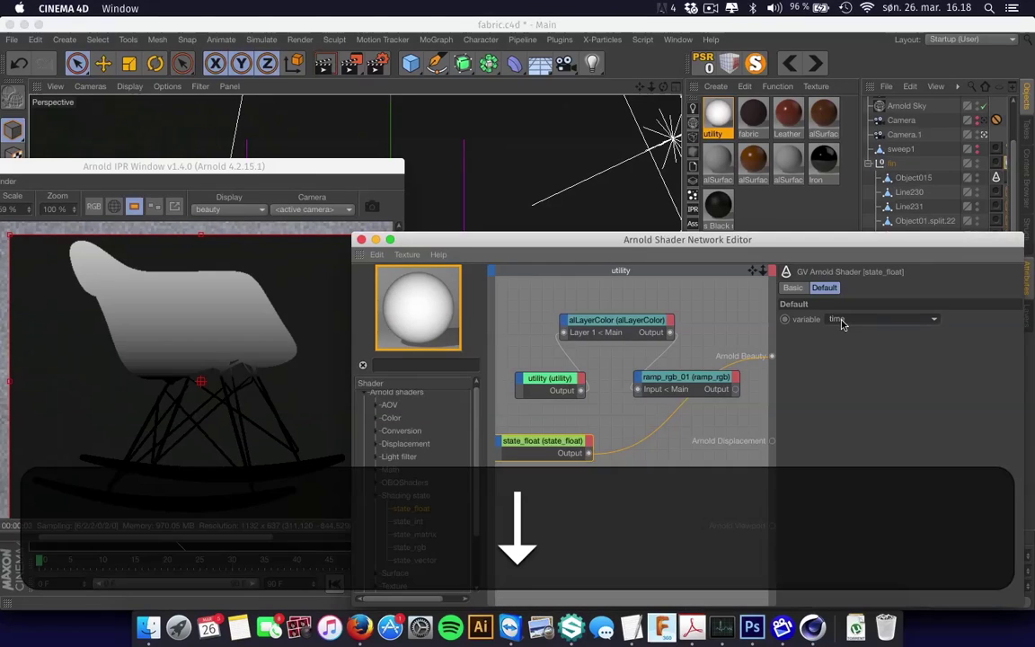
key(Down)
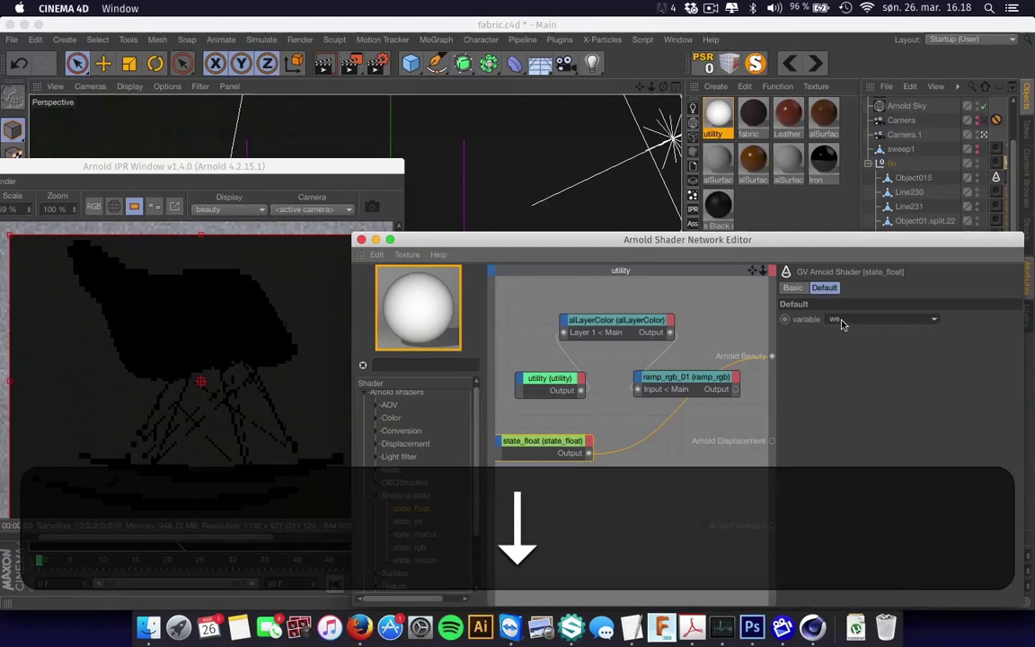
key(Down)
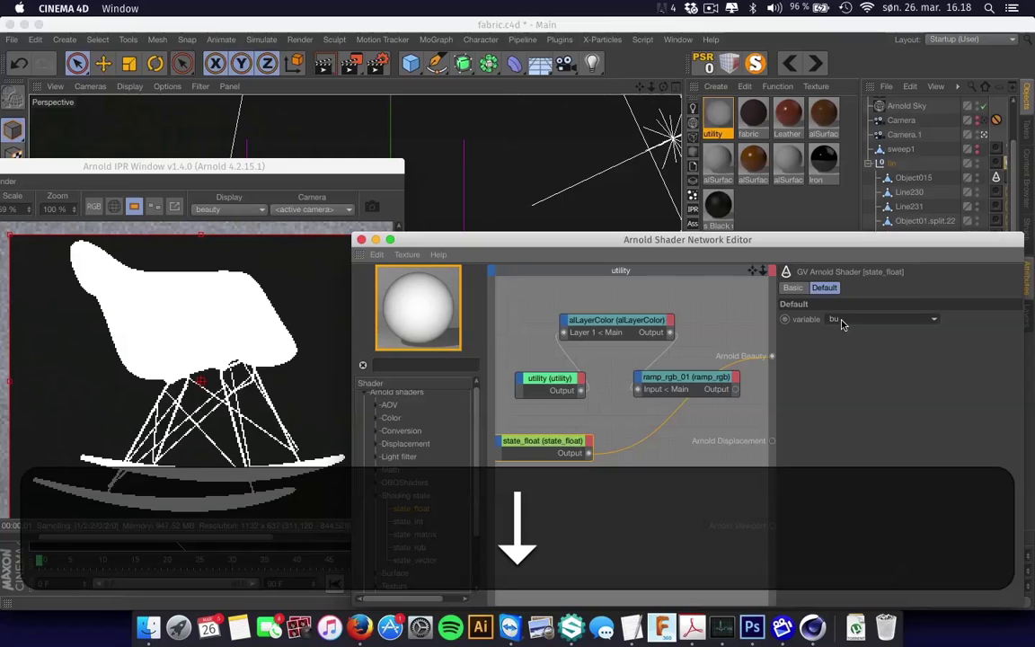
key(Down)
key(Down)
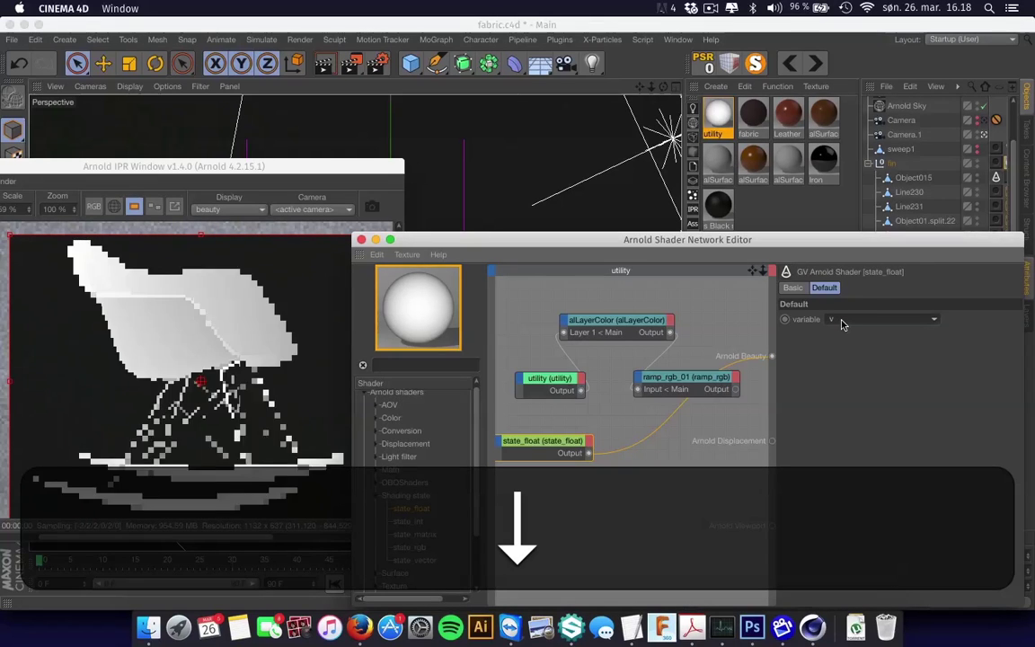
key(Down)
key(Down)
key(Down)
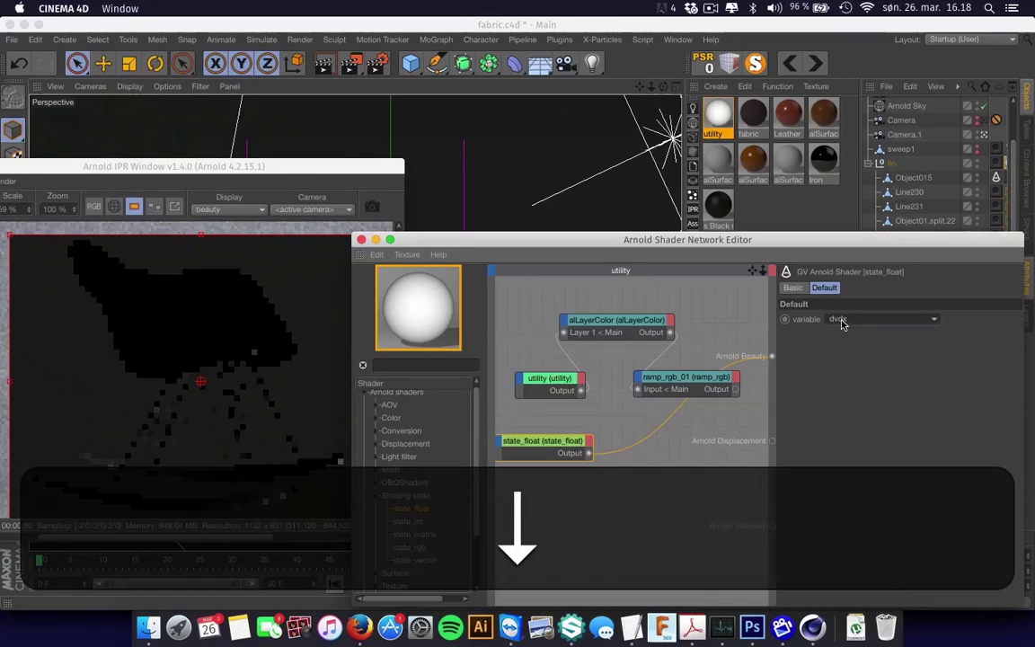
key(Down)
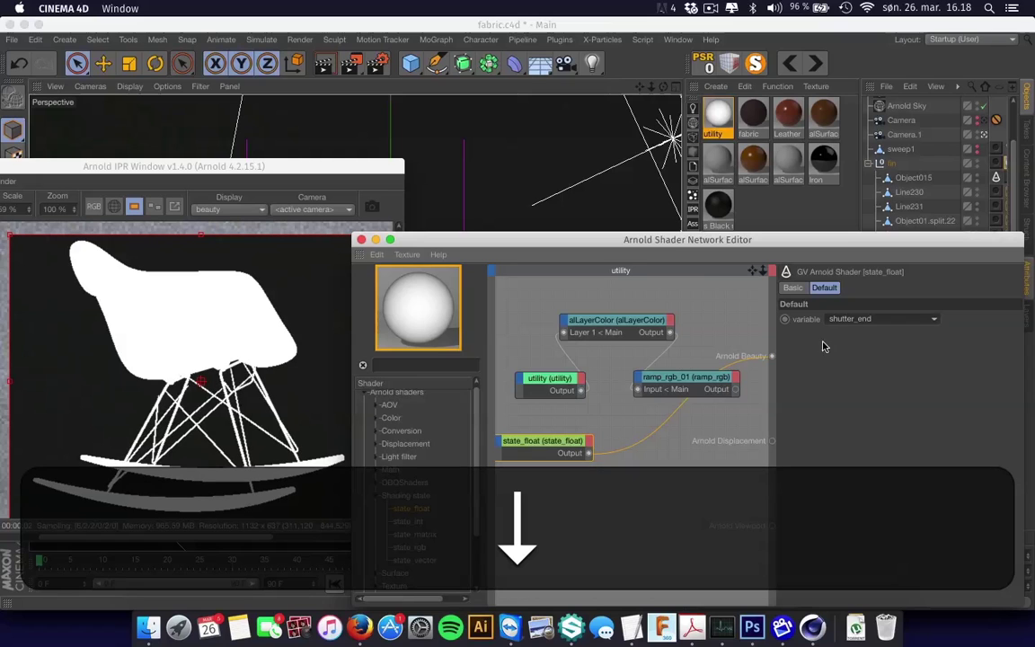
- Replace the state_float node with a state_vector node connected to Arnold Beauty
click(559, 445)
key(BackSpace)
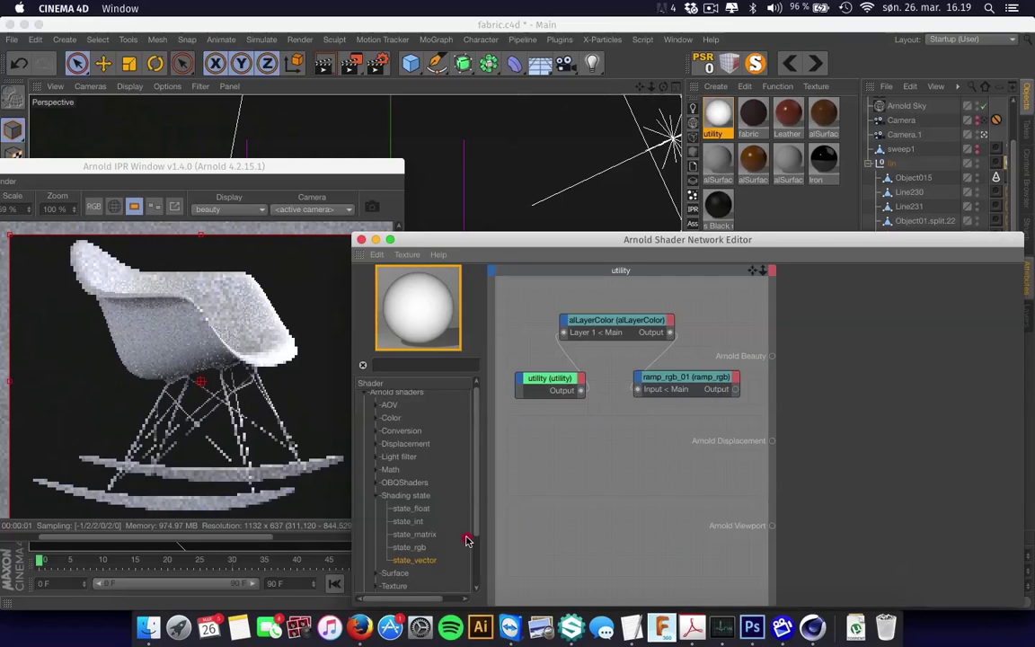
drag(507, 506, 563, 453)
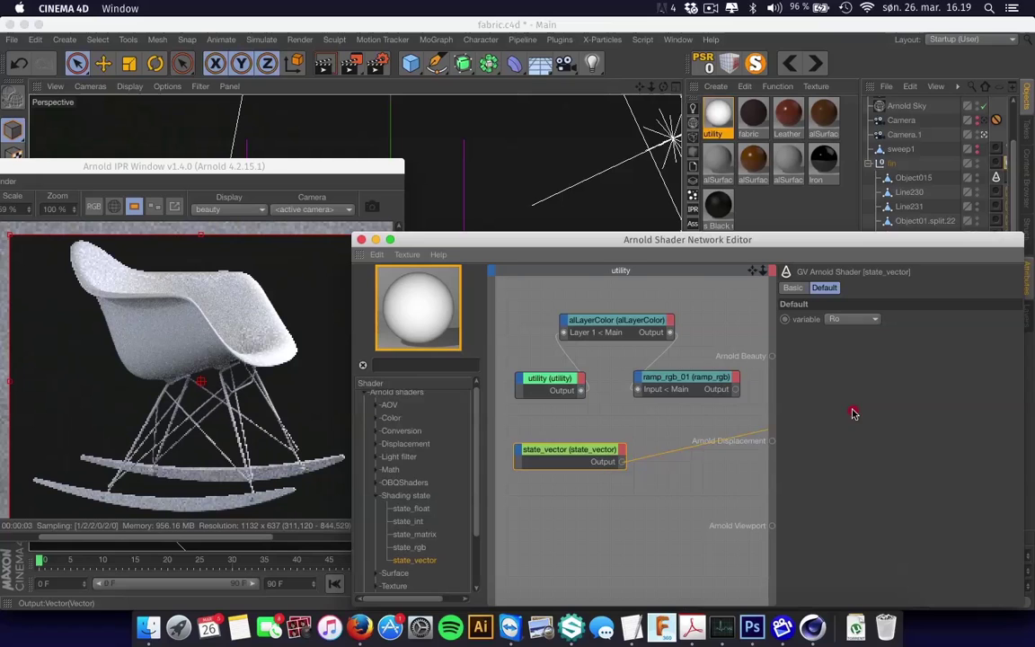
drag(774, 359, 771, 356)
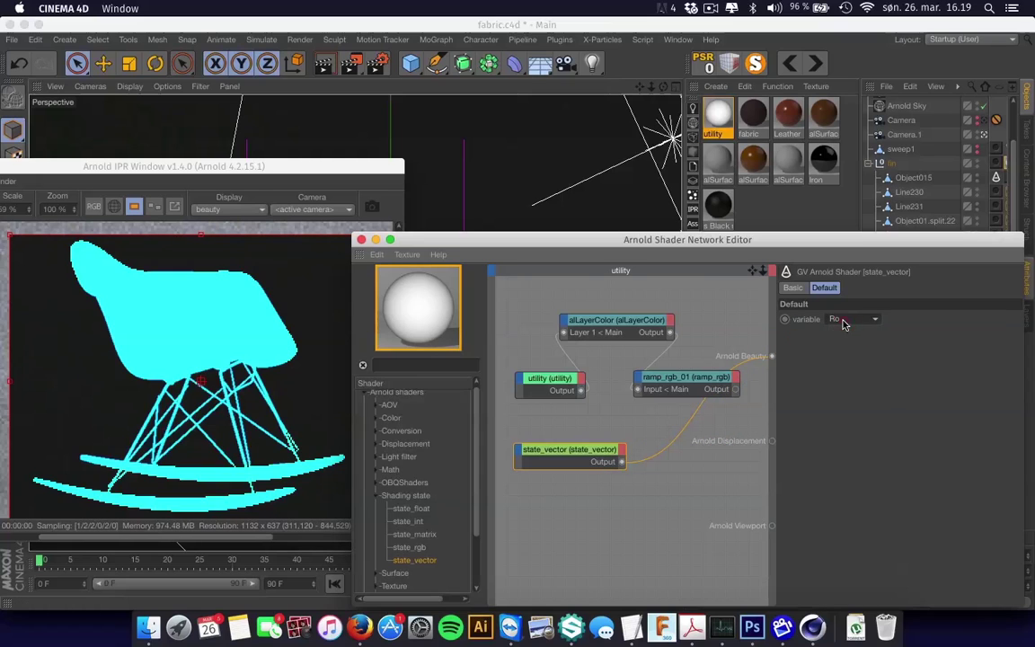
- Step state_vector's variable from Ro through Rd, dPdx, dPdy, N and Ns to dPdv, comparing the chair in the IPR render
key(Down)
key(Down)
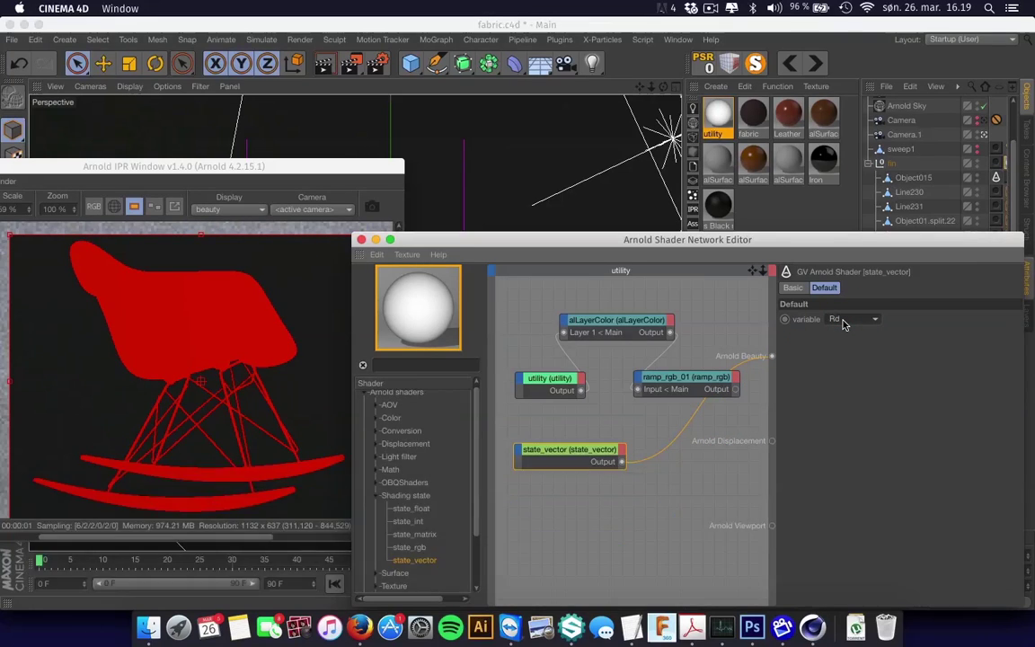
key(Down)
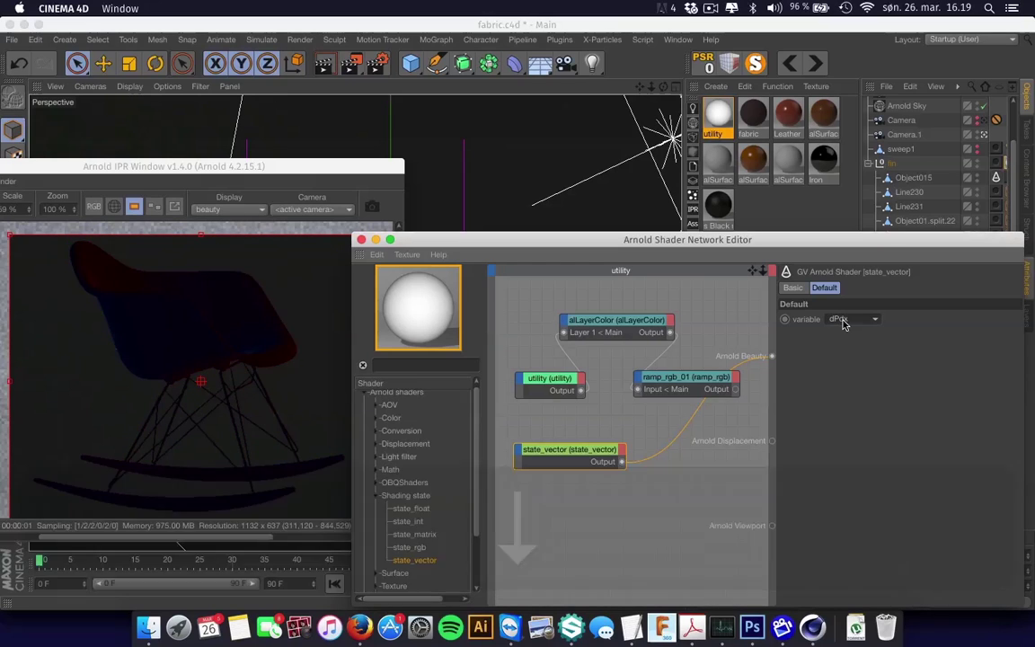
key(Down)
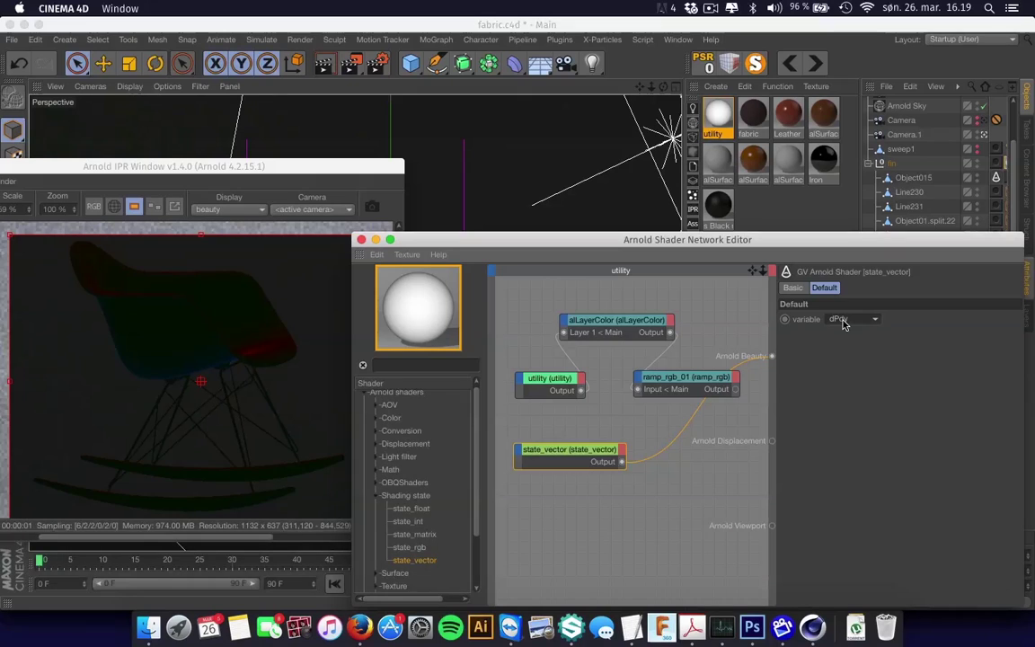
key(Down)
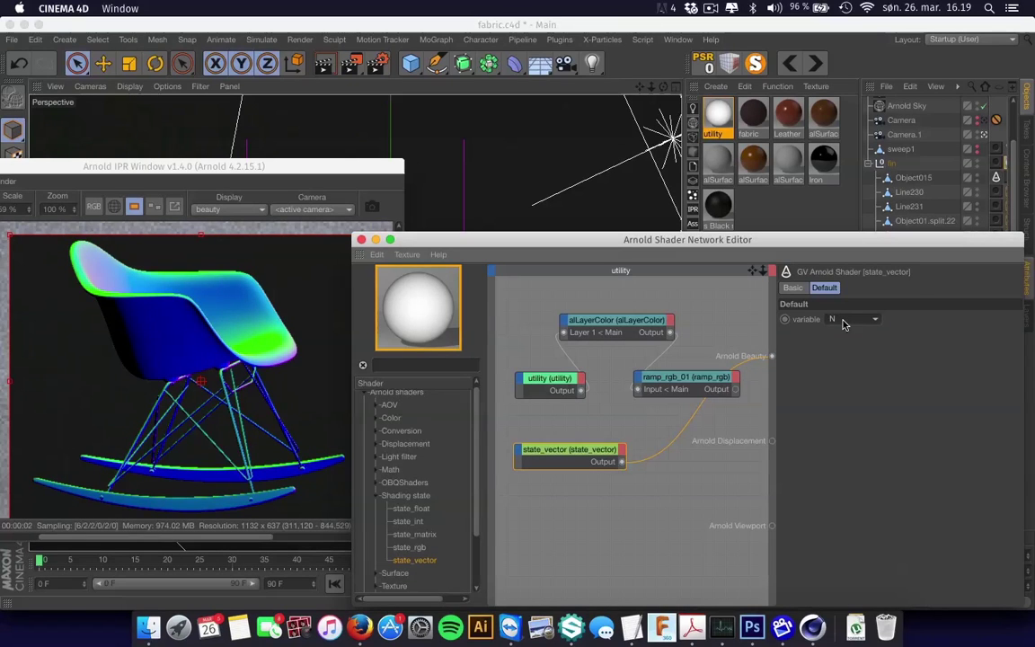
key(Down)
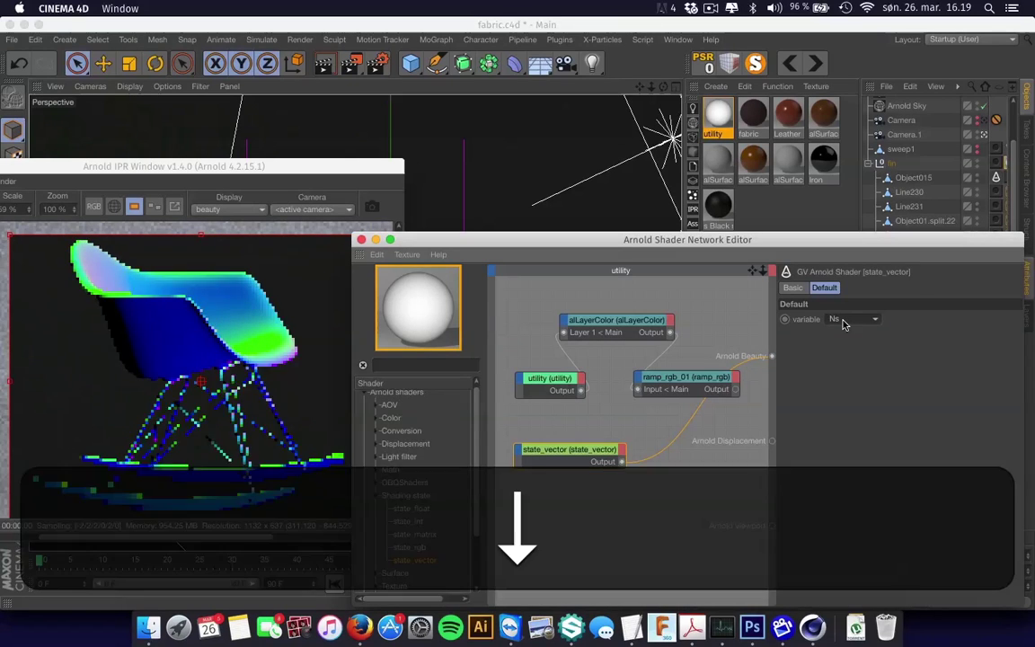
key(Up)
key(Down)
key(Up)
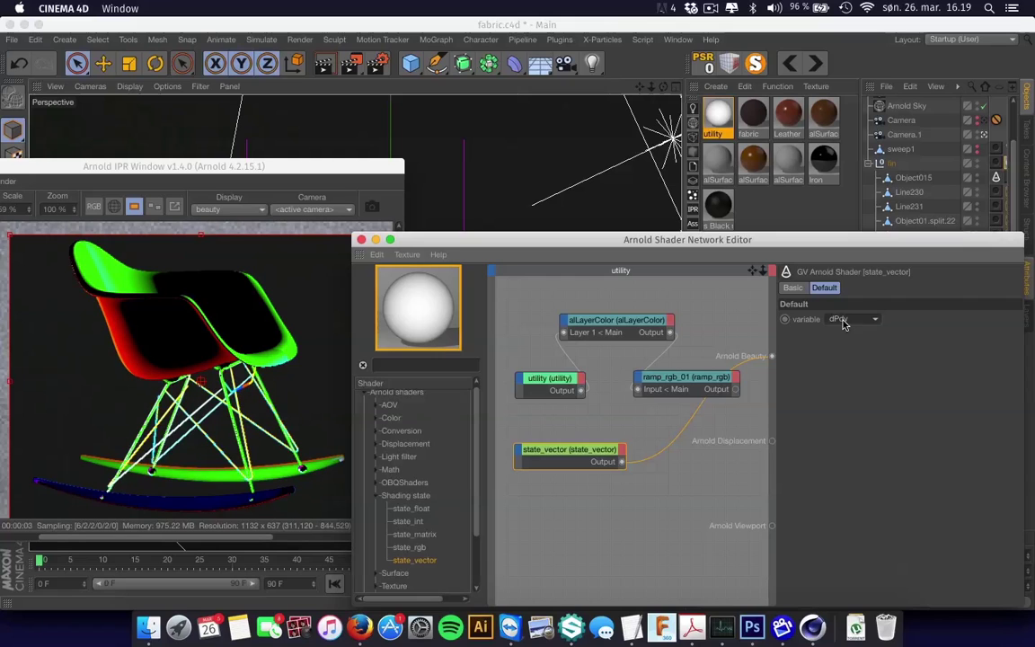
key(Down)
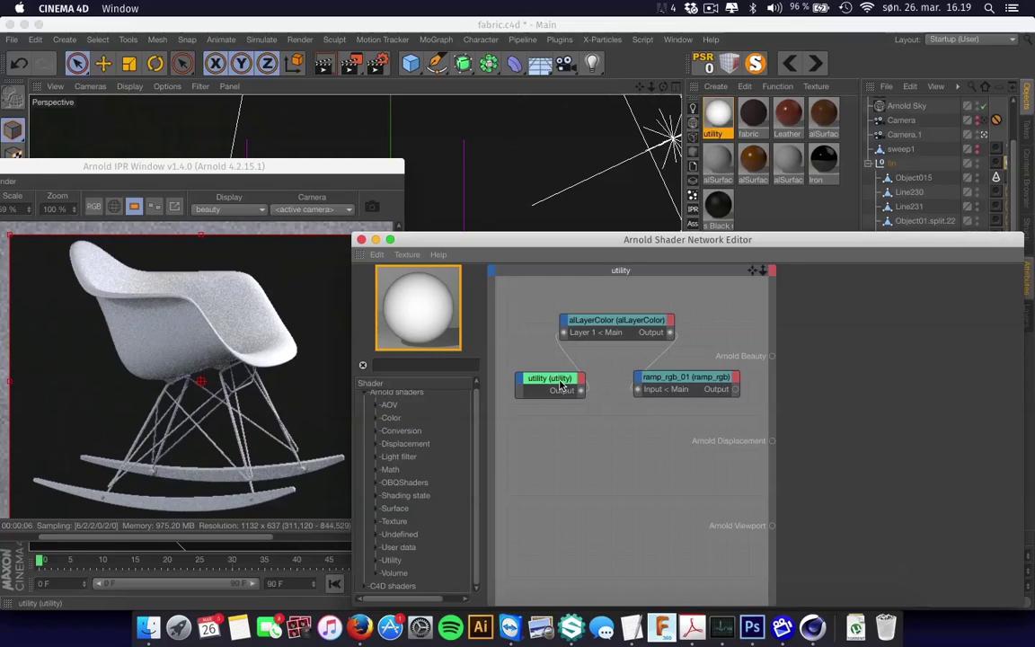
- Select the utility node in the shader network
click(560, 384)
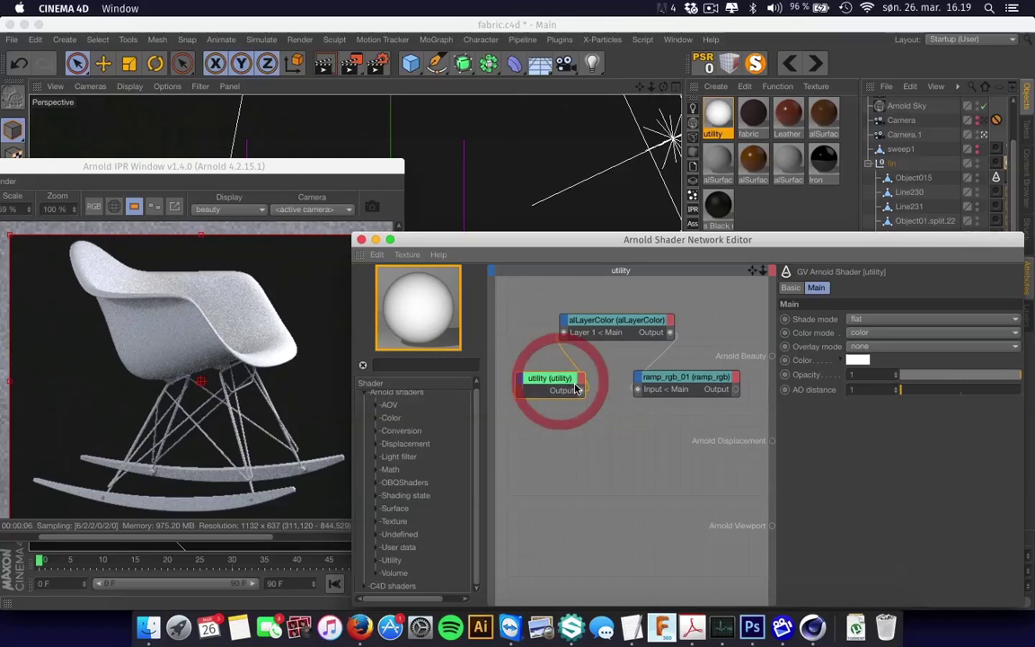